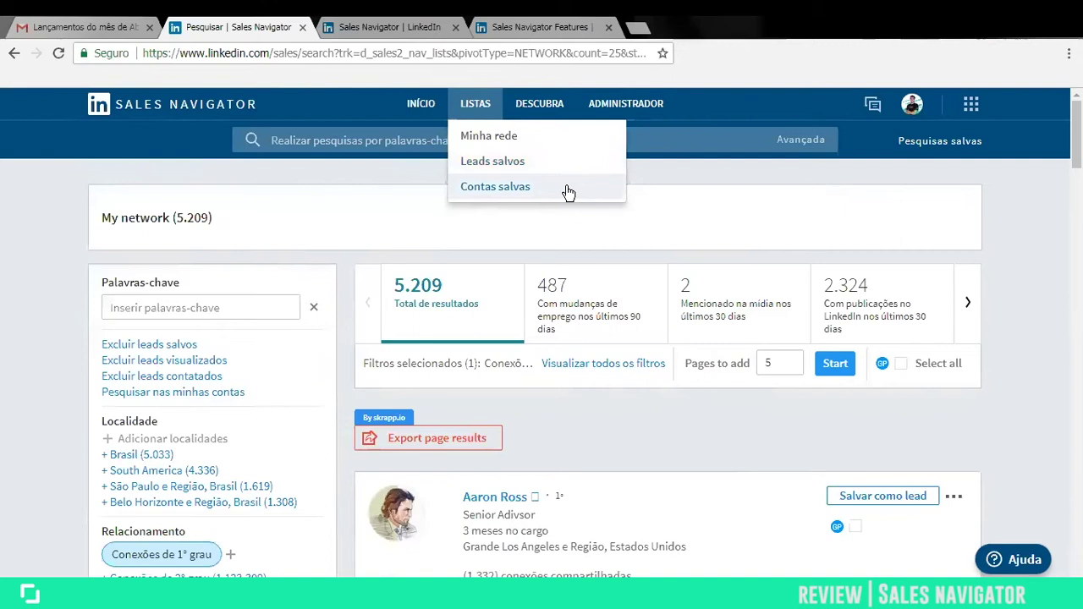
Step: Open the advanced lead search (Pesquisar leads) and review its profile, job title and tenure, company and other filters
{"action": "mouse_move", "coordinate": [513, 110]}
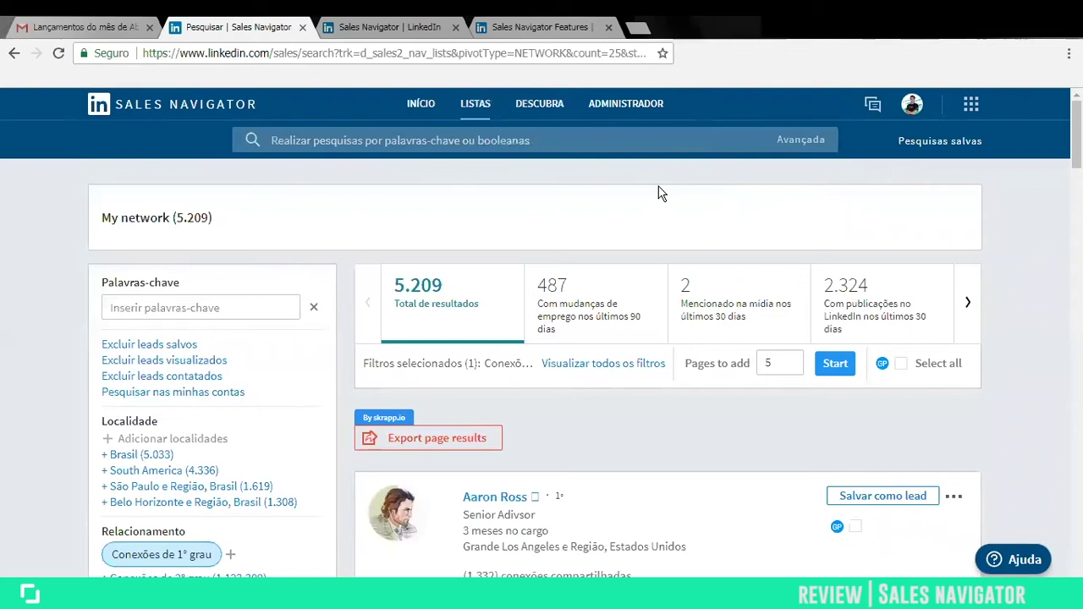
{"action": "mouse_move", "coordinate": [828, 149]}
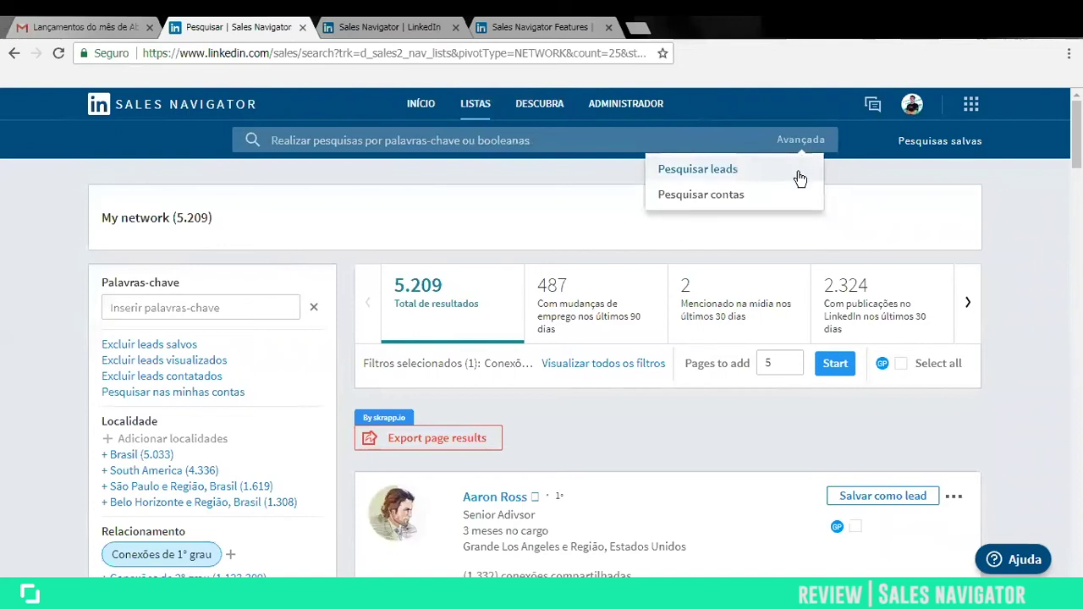
{"action": "left_click", "coordinate": [800, 178]}
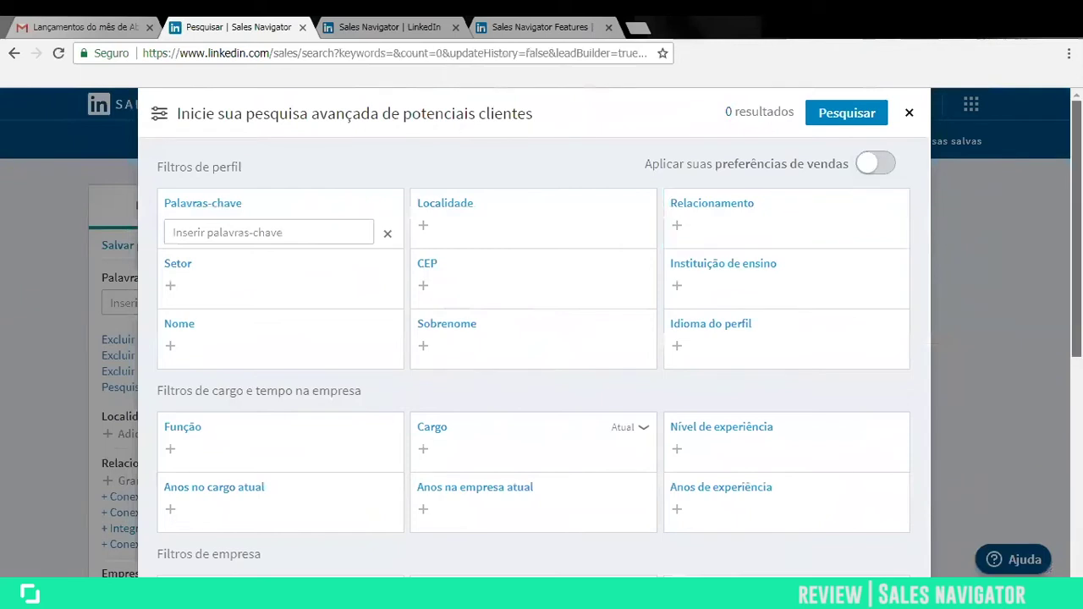
{"action": "scroll", "coordinate": [541, 338], "scroll_direction": "down", "scroll_amount": 1}
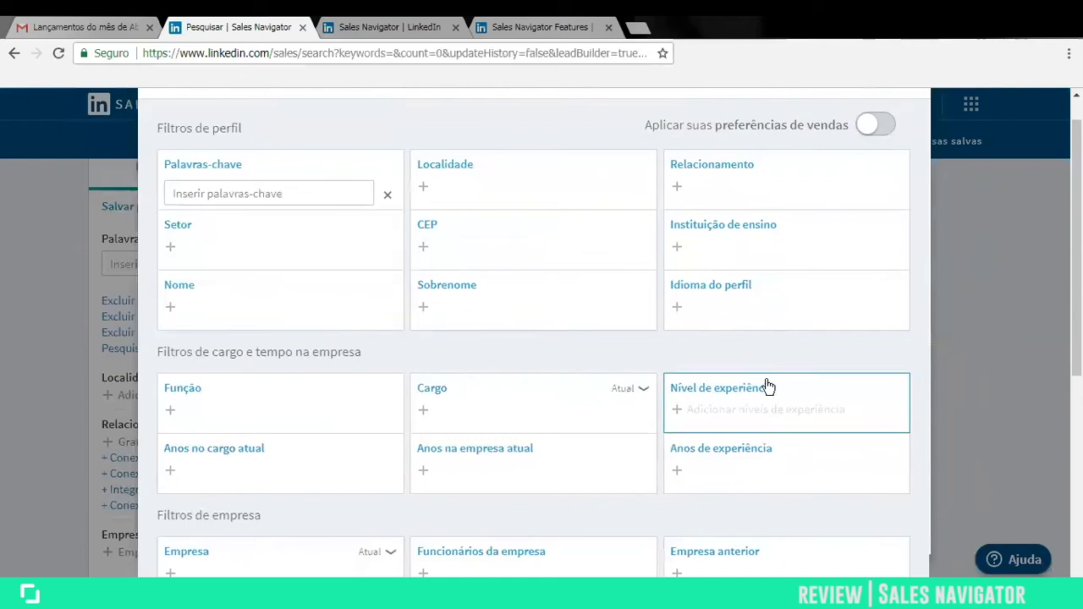
{"action": "scroll", "coordinate": [767, 384], "scroll_direction": "down", "scroll_amount": 1}
{"action": "scroll", "coordinate": [768, 387], "scroll_direction": "down", "scroll_amount": 1}
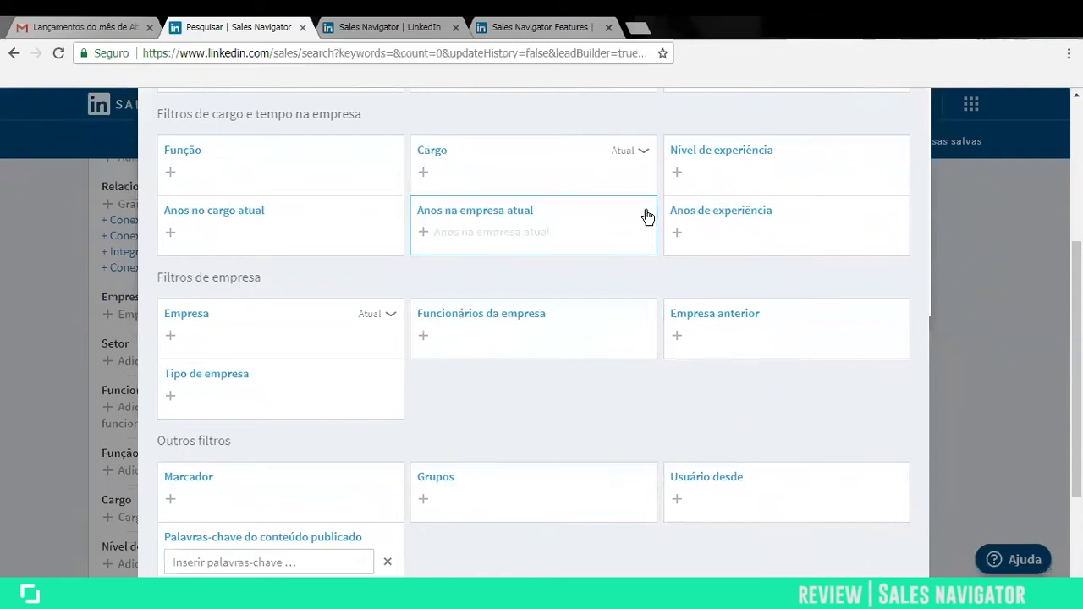
{"action": "scroll", "coordinate": [759, 386], "scroll_direction": "down", "scroll_amount": 1}
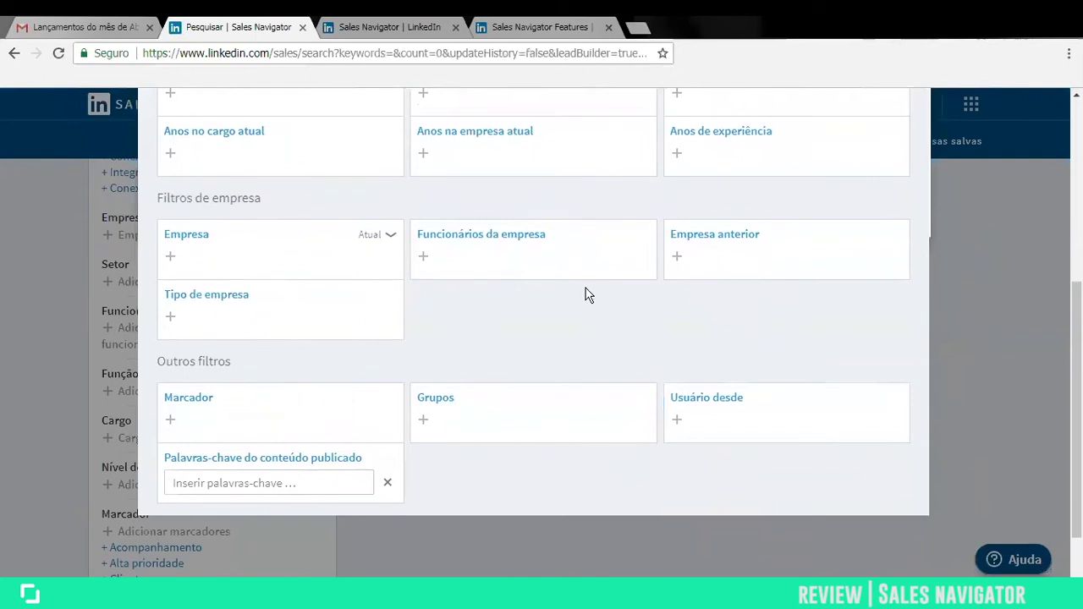
{"action": "scroll", "coordinate": [605, 300], "scroll_direction": "down", "scroll_amount": 1}
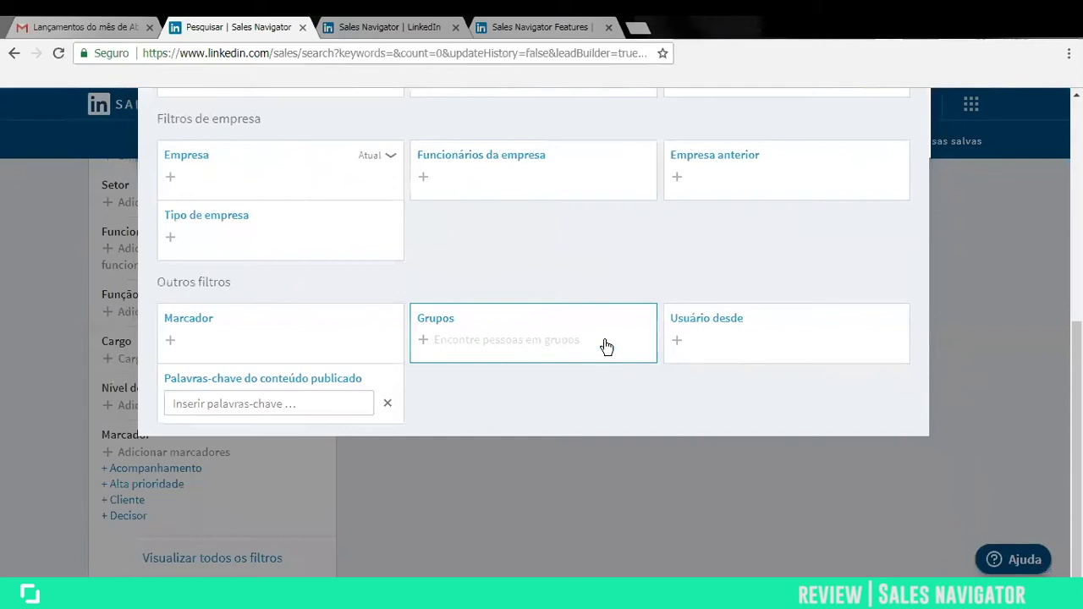
{"action": "scroll", "coordinate": [668, 310], "scroll_direction": "up", "scroll_amount": 5}
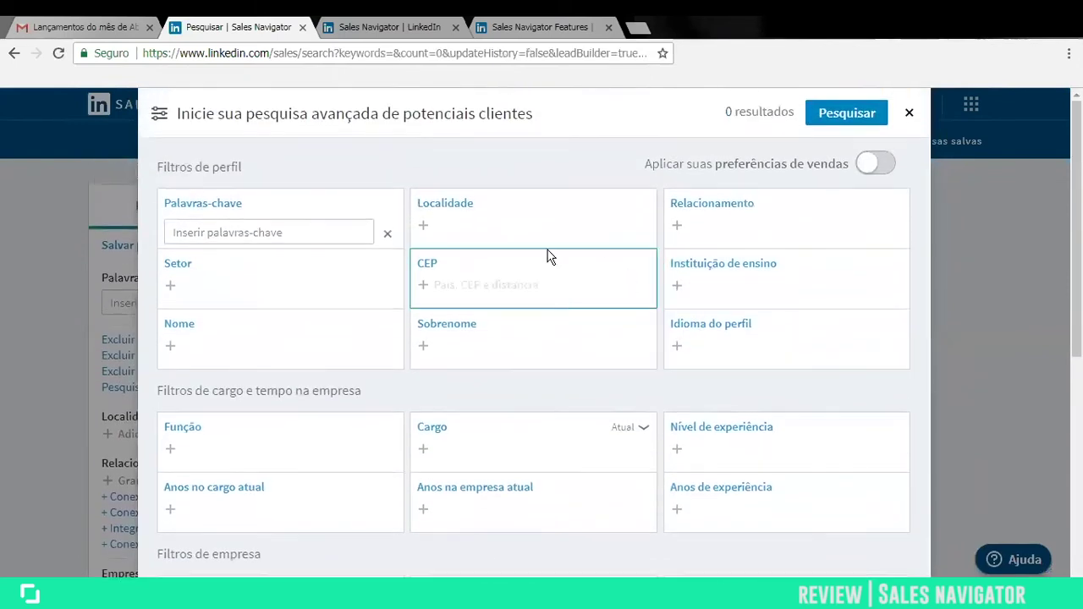
Step: Add Brasil to the Localidade filter of the lead search after looking through the suggested Brazilian regions
{"action": "left_click", "coordinate": [548, 227]}
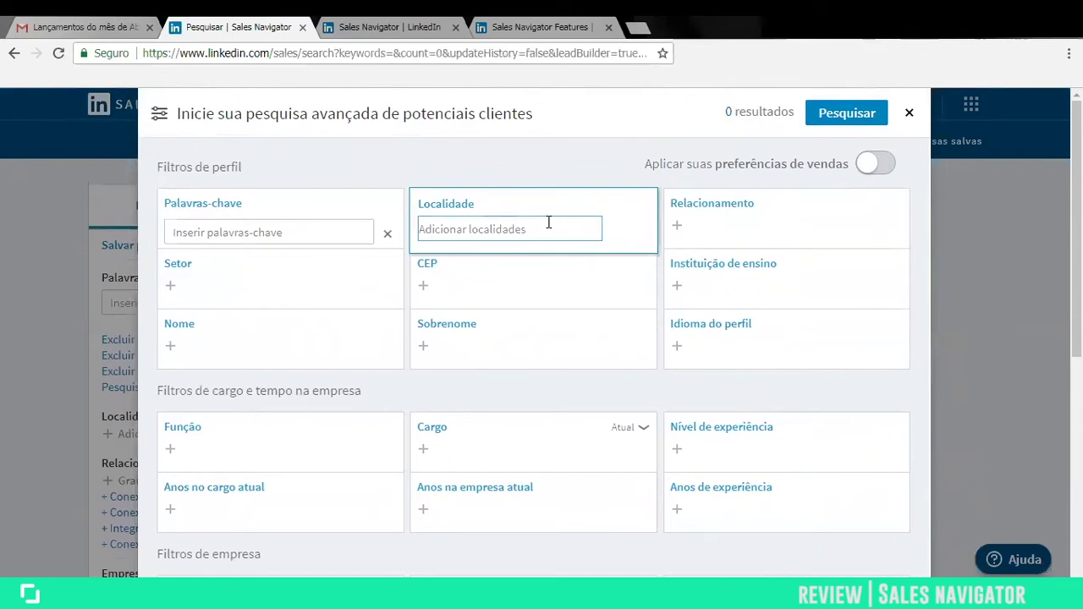
{"action": "type", "text": "brail"}
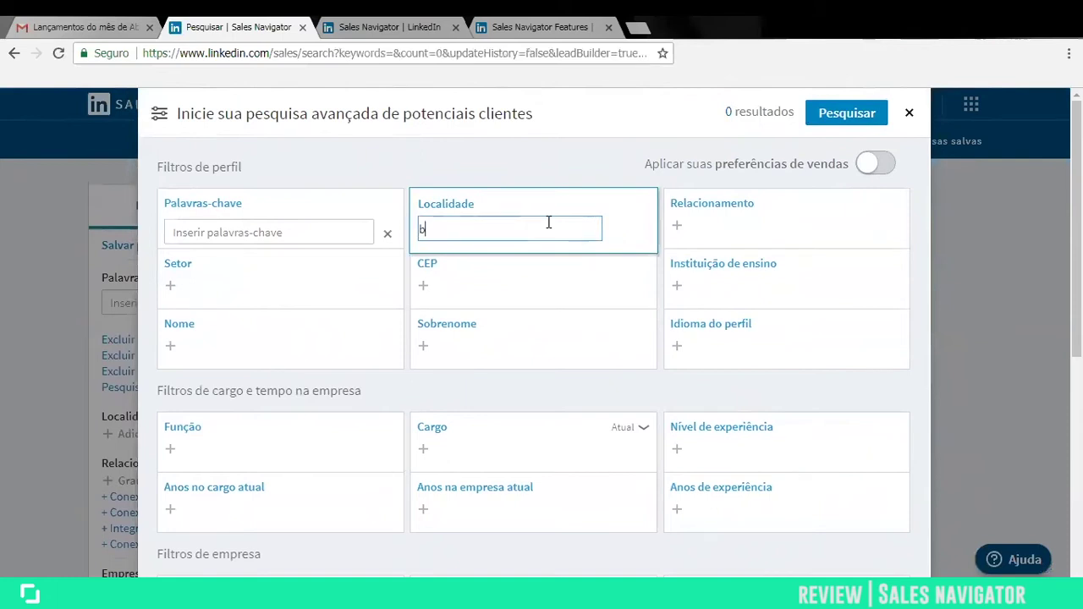
{"action": "key", "text": "BackSpace"}
{"action": "key", "text": "BackSpace"}
{"action": "type", "text": "sil"}
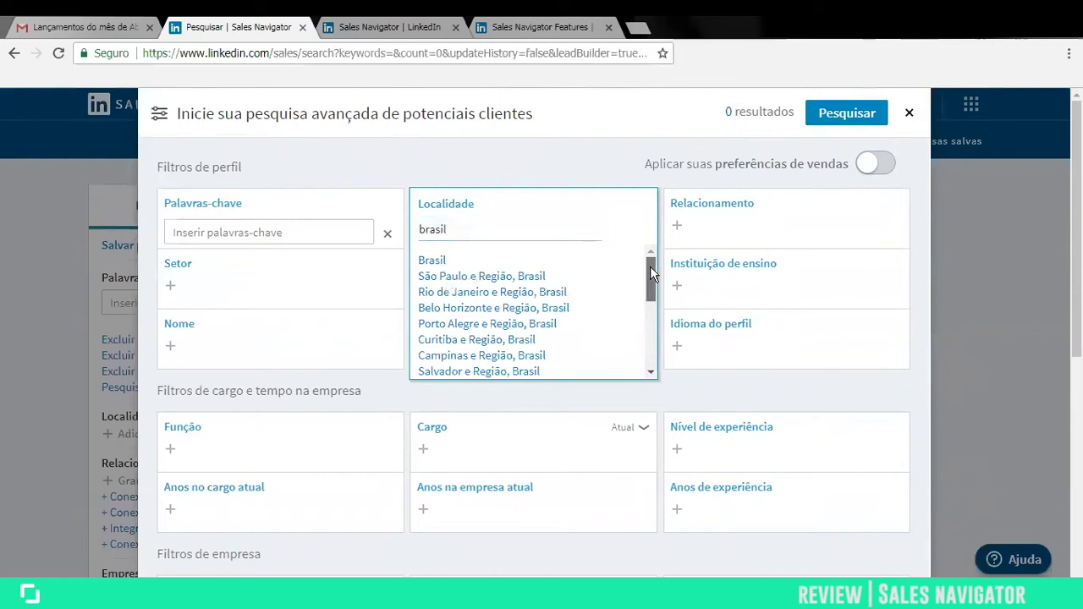
{"action": "left_click_drag", "start_coordinate": [649, 266], "coordinate": [643, 338]}
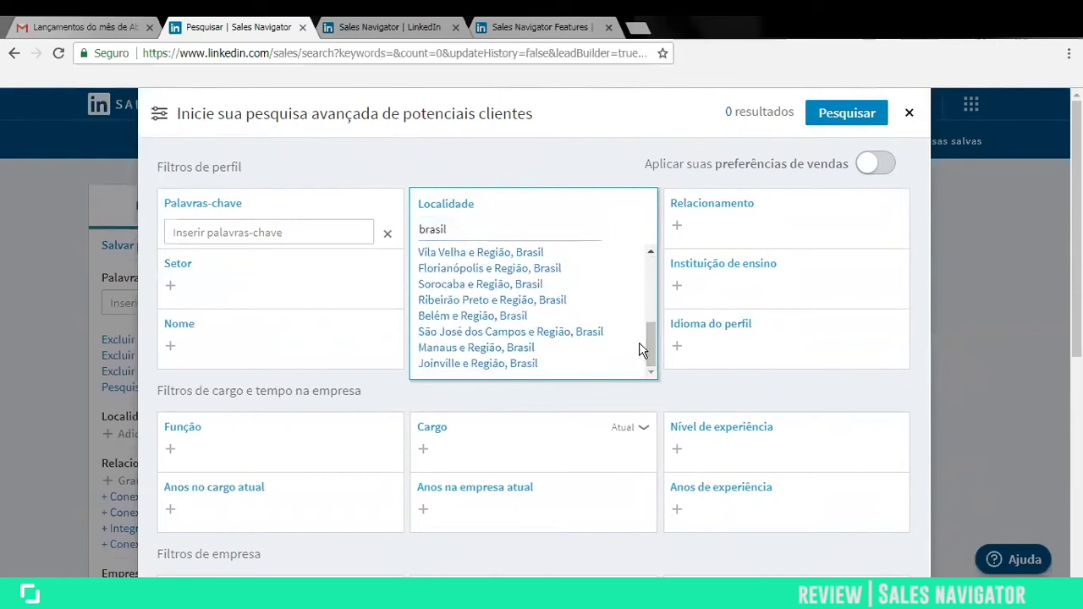
{"action": "left_click_drag", "start_coordinate": [652, 338], "coordinate": [643, 258]}
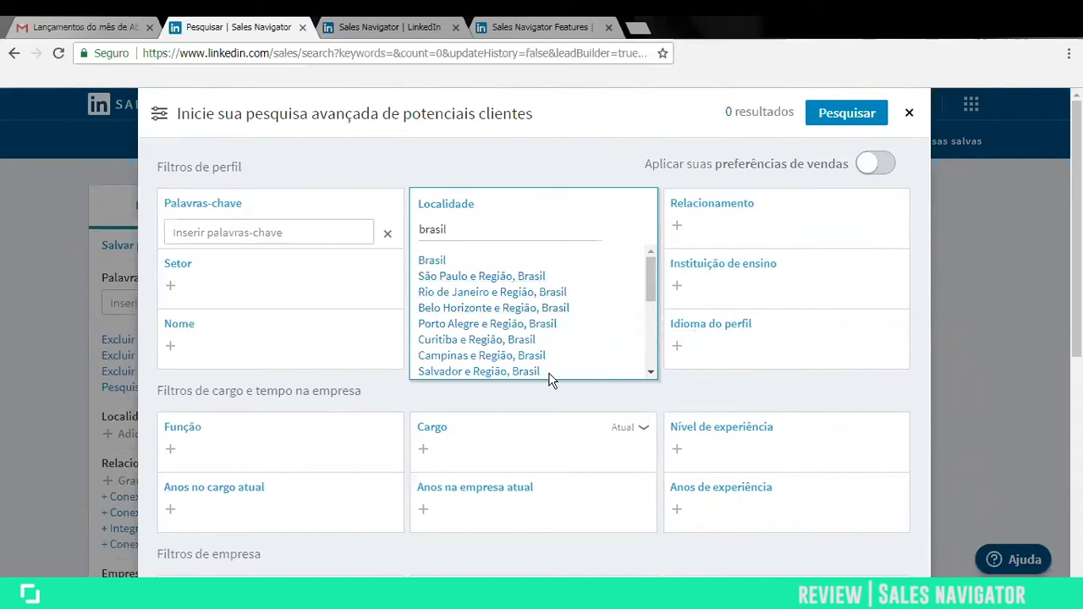
{"action": "left_click", "coordinate": [523, 226]}
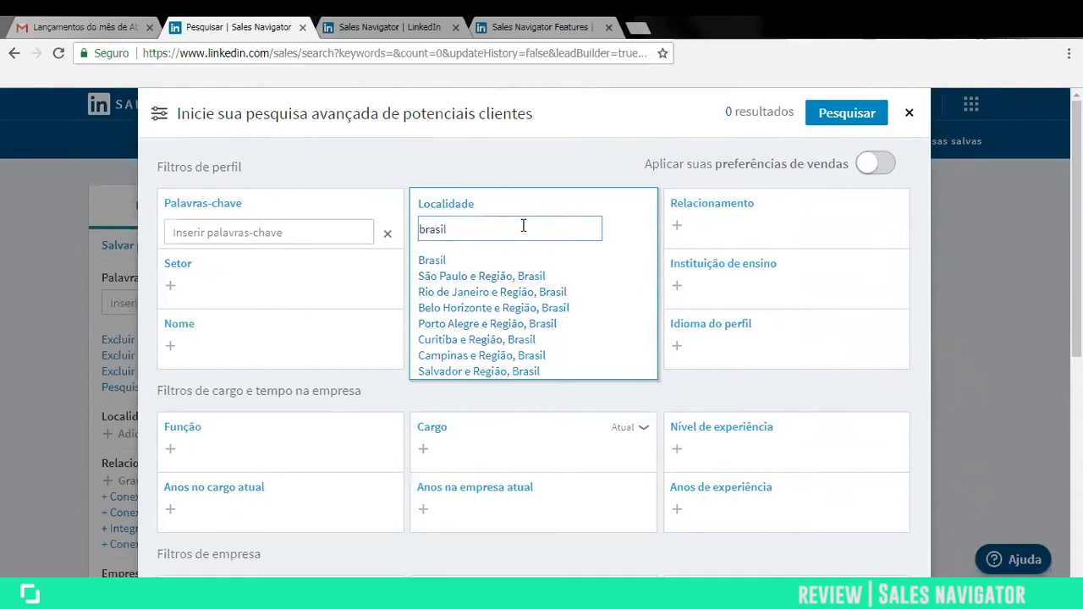
{"action": "key", "text": "Return"}
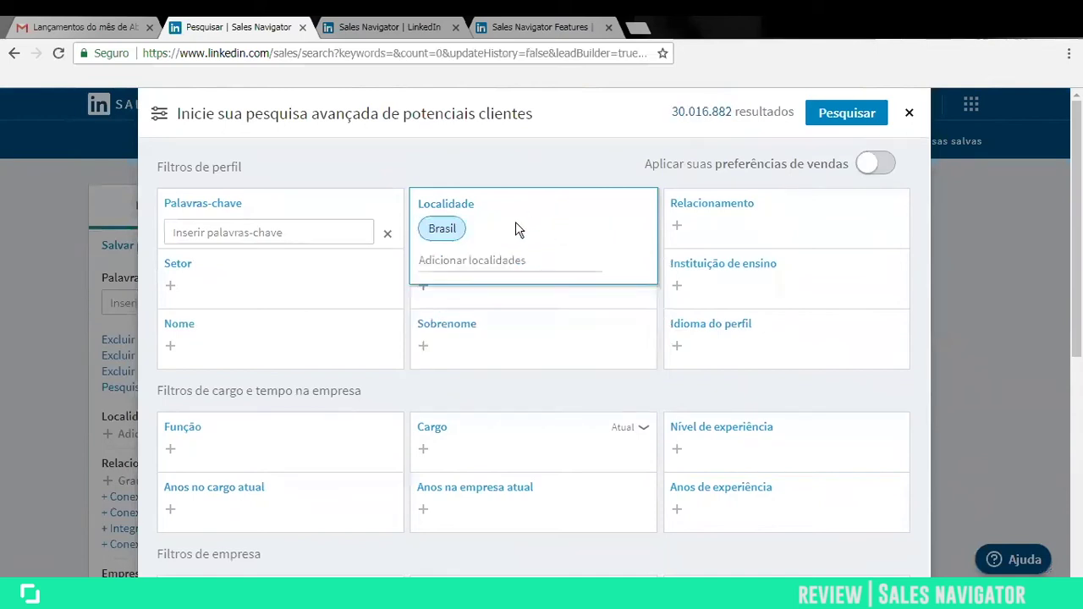
Step: Add Contagem, Minas Gerais as a second location in the Localidade filter
{"action": "left_click", "coordinate": [505, 259]}
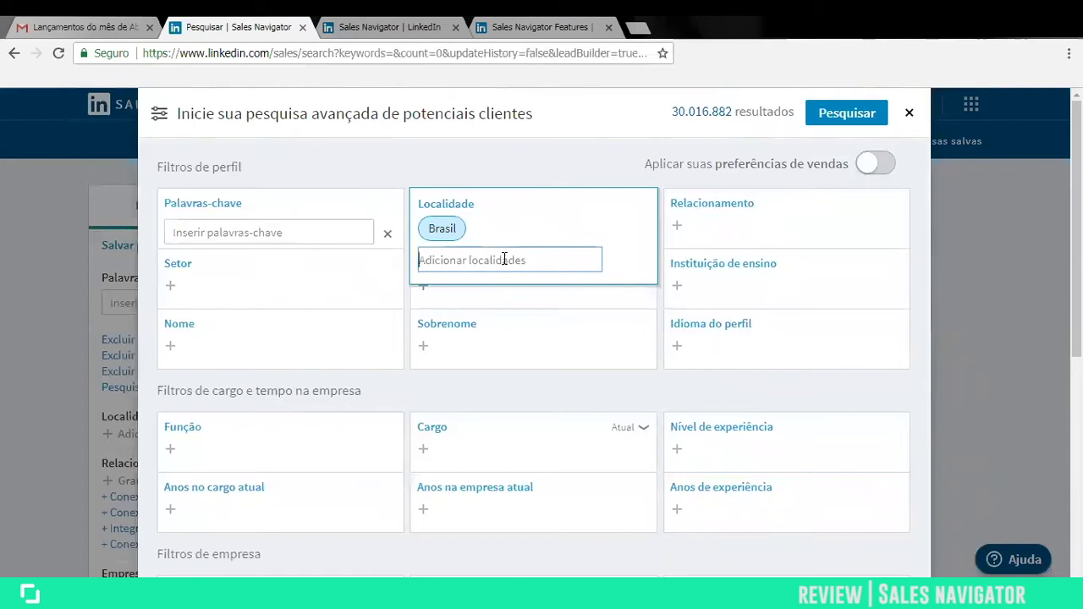
{"action": "type", "text": "contagem"}
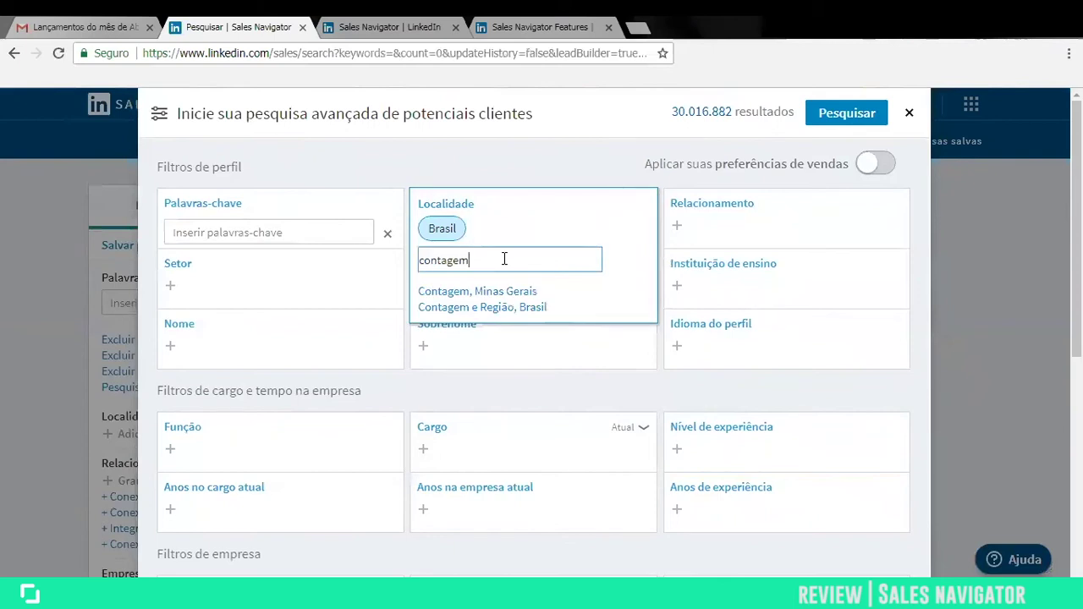
{"action": "left_click", "coordinate": [510, 292]}
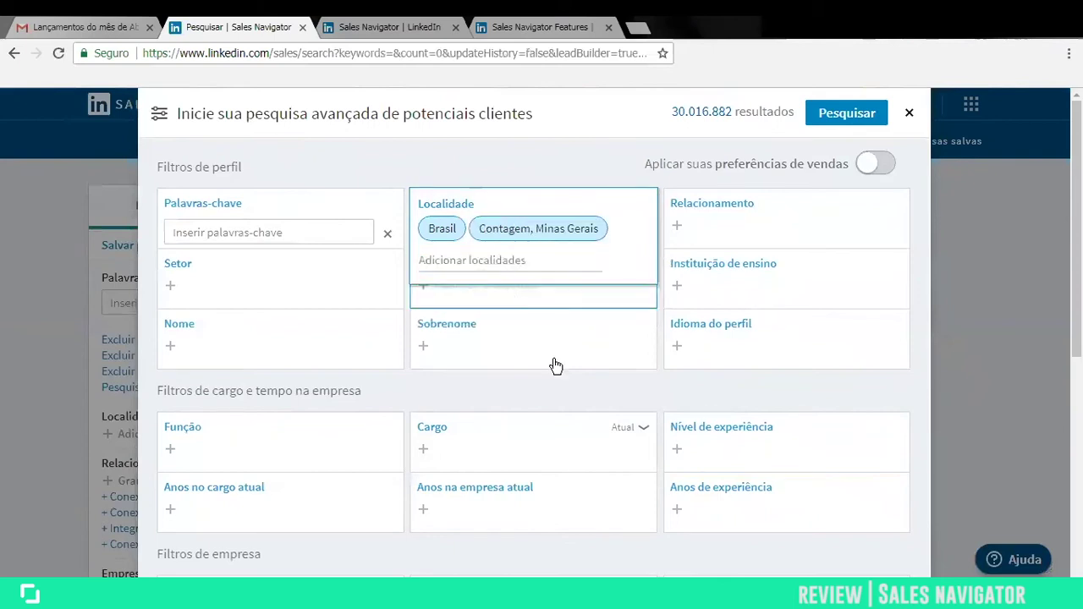
{"action": "left_click", "coordinate": [613, 387]}
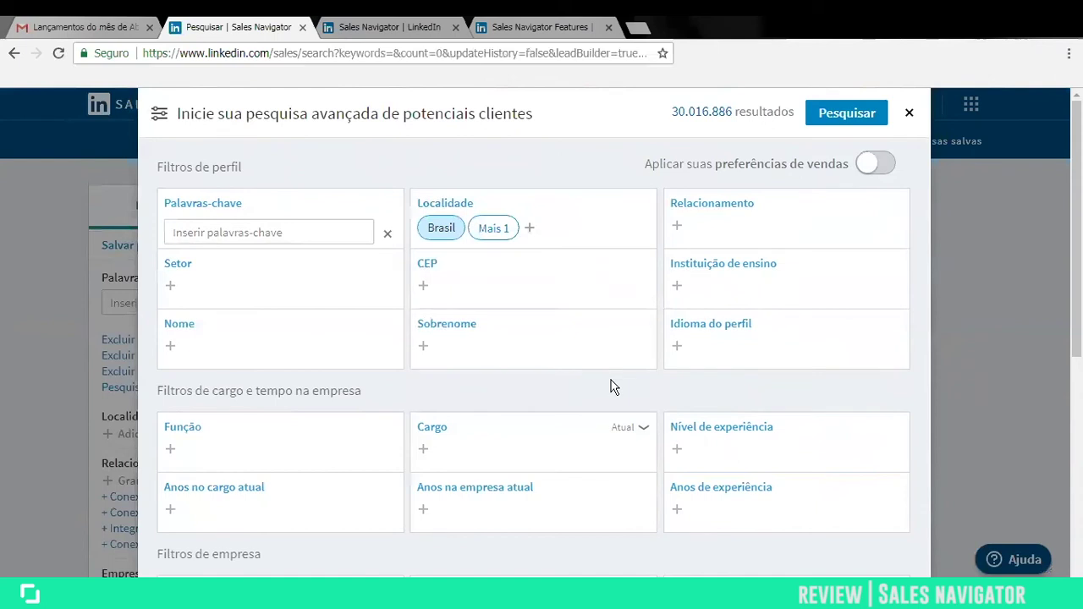
Step: Look at the industries offered in the Setor filter and leave it without choosing one
{"action": "scroll", "coordinate": [613, 387], "scroll_direction": "down", "scroll_amount": 1}
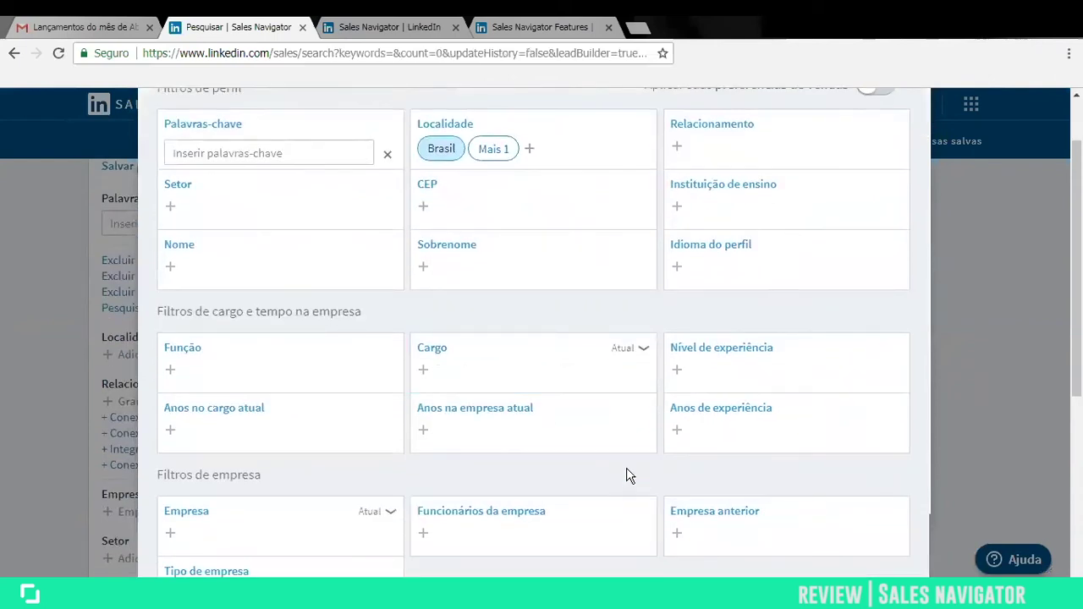
{"action": "left_click", "coordinate": [276, 206]}
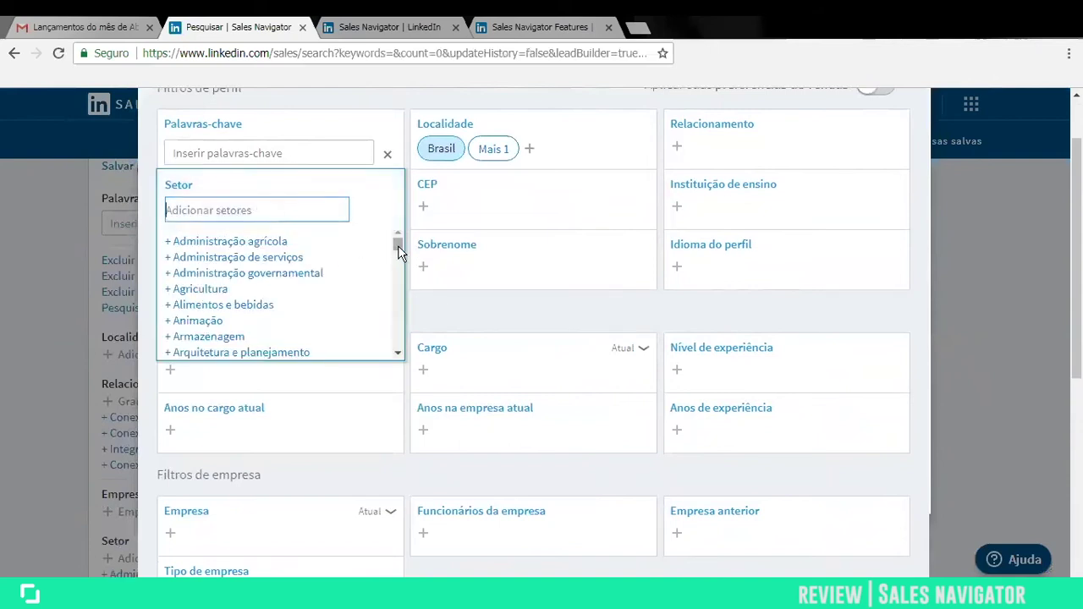
{"action": "mouse_move", "coordinate": [398, 245]}
{"action": "left_mouse_down"}
{"action": "mouse_move", "coordinate": [401, 349]}
{"action": "mouse_move", "coordinate": [402, 240]}
{"action": "left_mouse_up"}
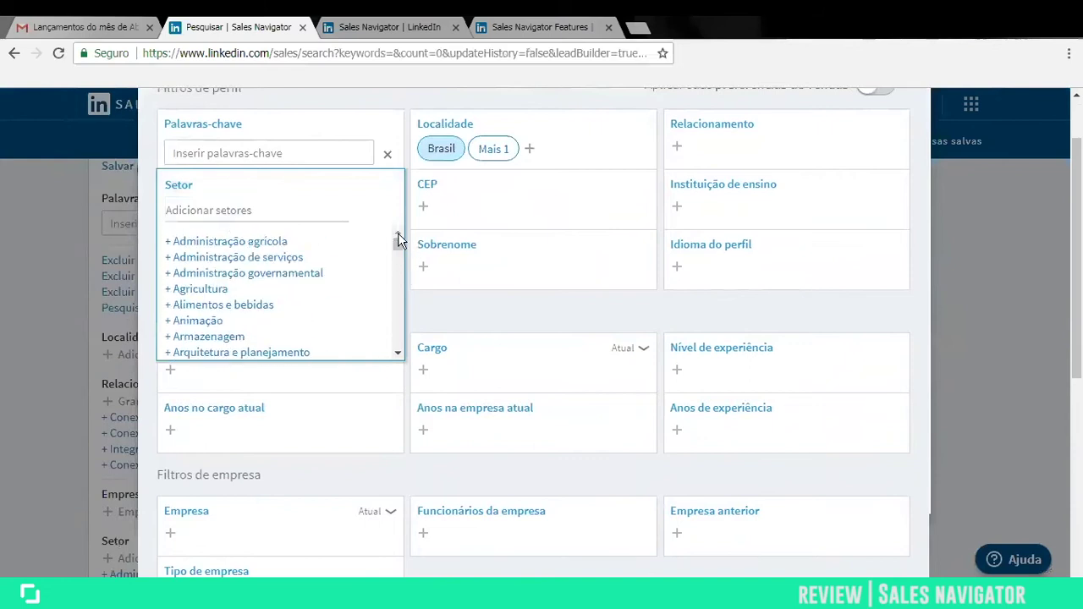
{"action": "left_click", "coordinate": [478, 323]}
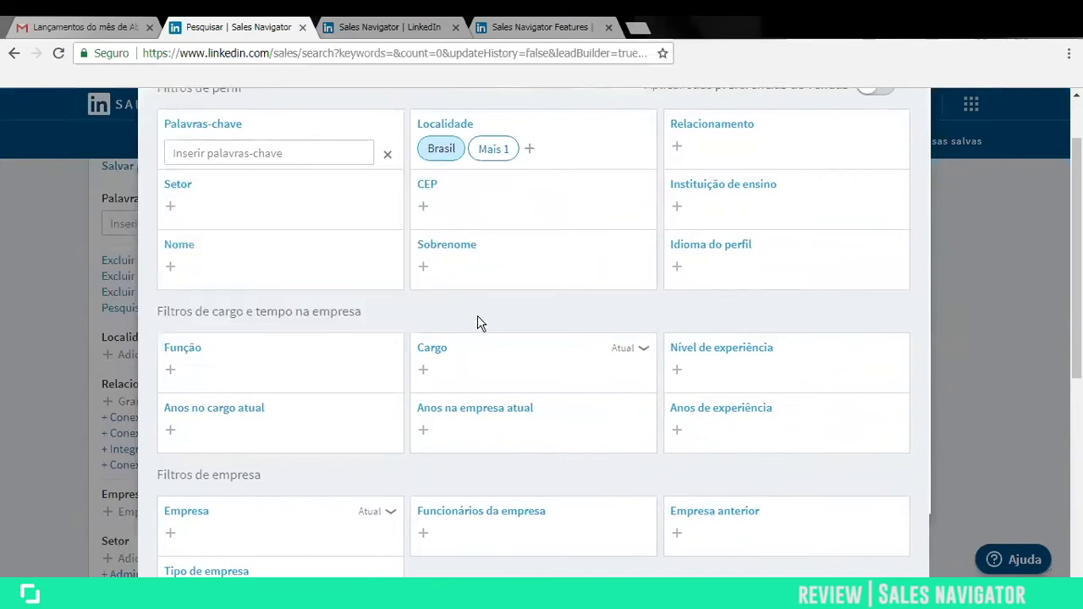
Step: Look up "ceo" job titles in the Cargo filter, clear the entry and close the advanced lead search without running it
{"action": "scroll", "coordinate": [508, 310], "scroll_direction": "down", "scroll_amount": 2}
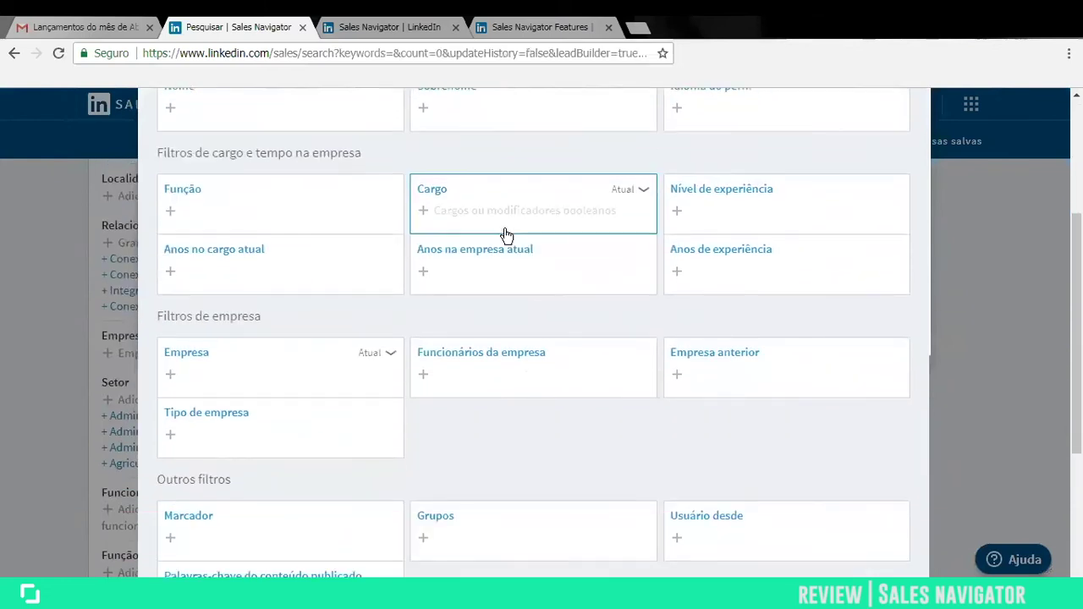
{"action": "left_click", "coordinate": [504, 223]}
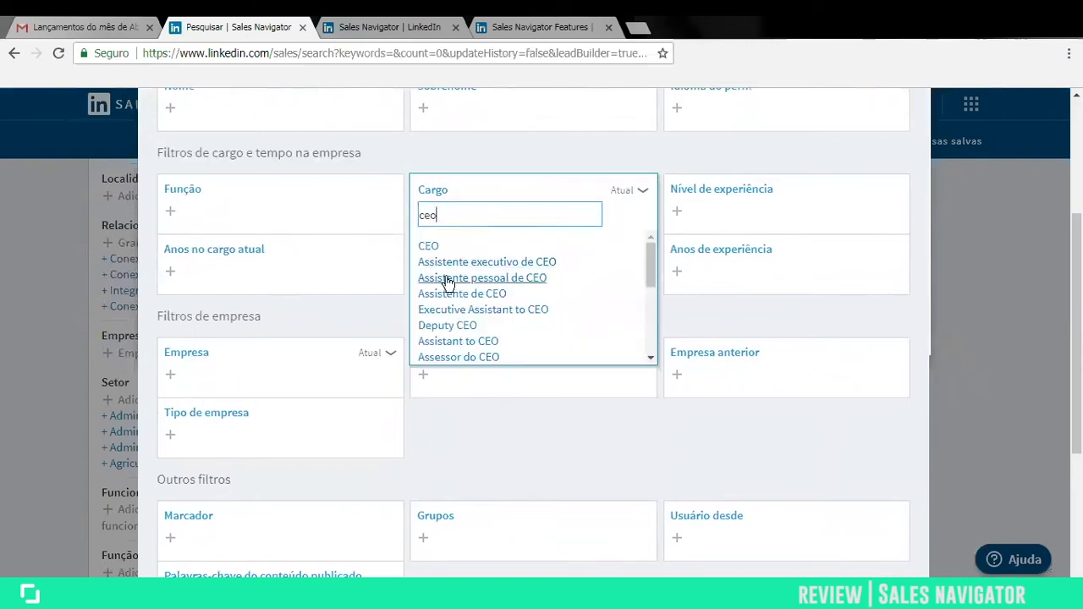
{"action": "mouse_move", "coordinate": [650, 261]}
{"action": "left_mouse_down"}
{"action": "mouse_move", "coordinate": [652, 343]}
{"action": "mouse_move", "coordinate": [650, 254]}
{"action": "left_mouse_up"}
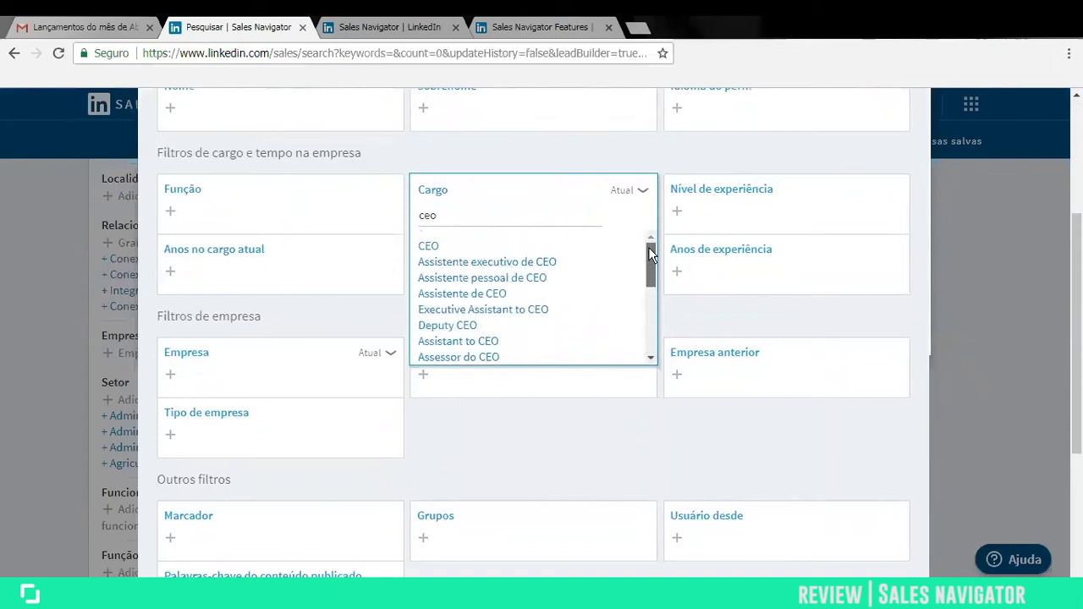
{"action": "left_click", "coordinate": [513, 215]}
{"action": "key", "text": "BackSpace"}
{"action": "key", "text": "BackSpace"}
{"action": "key", "text": "BackSpace"}
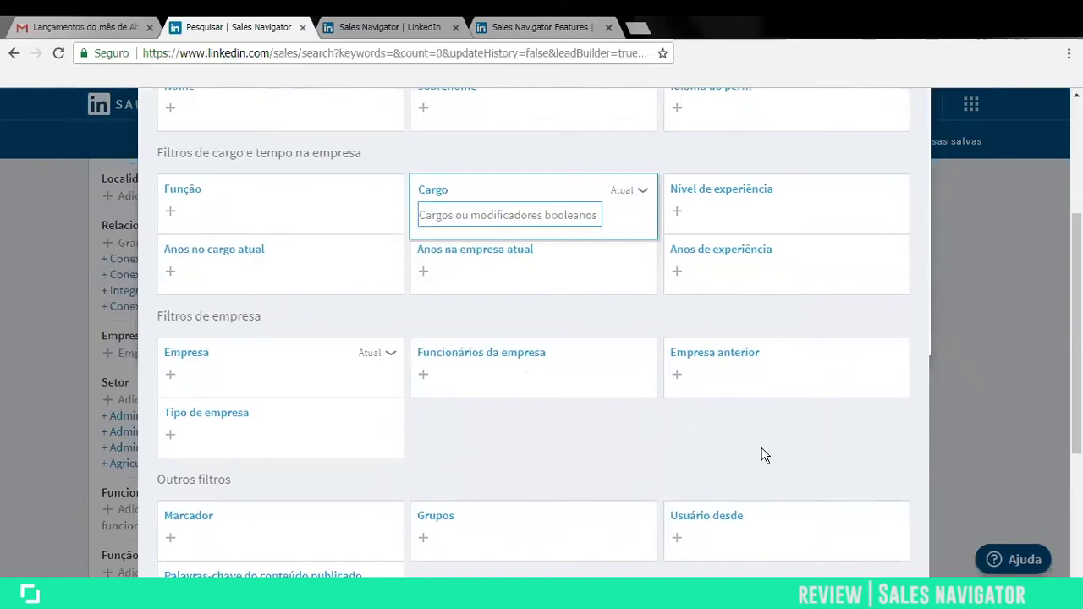
{"action": "scroll", "coordinate": [762, 452], "scroll_direction": "up", "scroll_amount": 3}
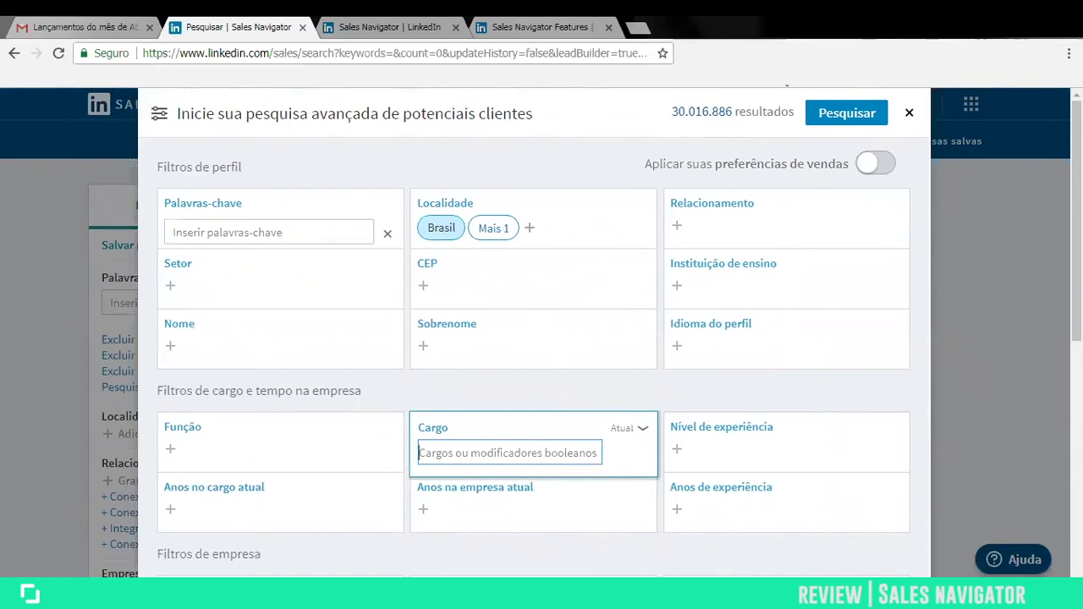
{"action": "left_click", "coordinate": [909, 114]}
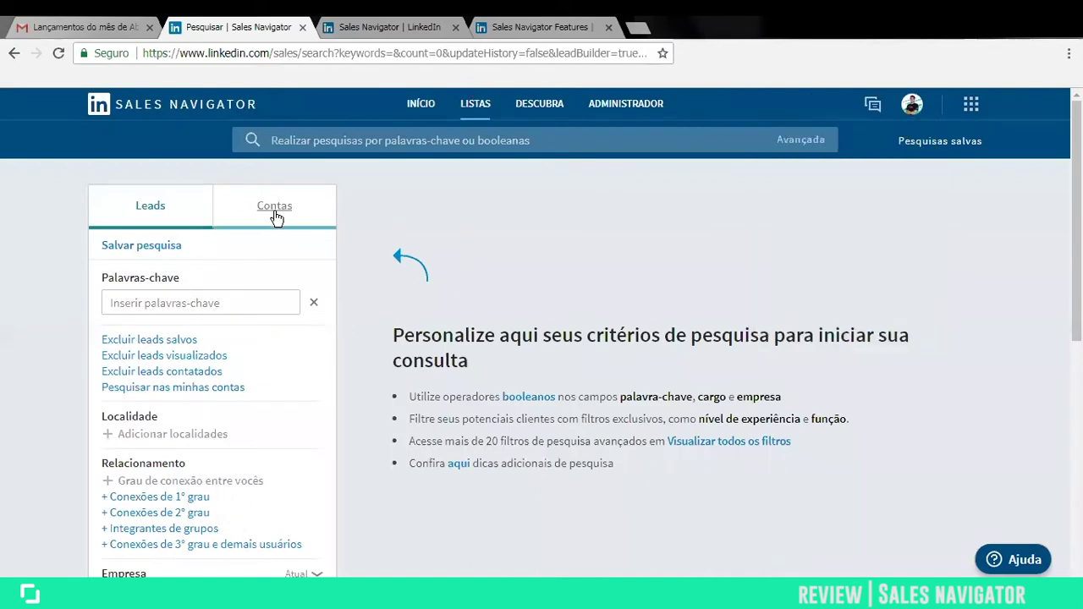
Step: Open the advanced account search (Pesquisar contas), review its main, size and other filters, and close the form to view the Contas filters
{"action": "left_click", "coordinate": [801, 140]}
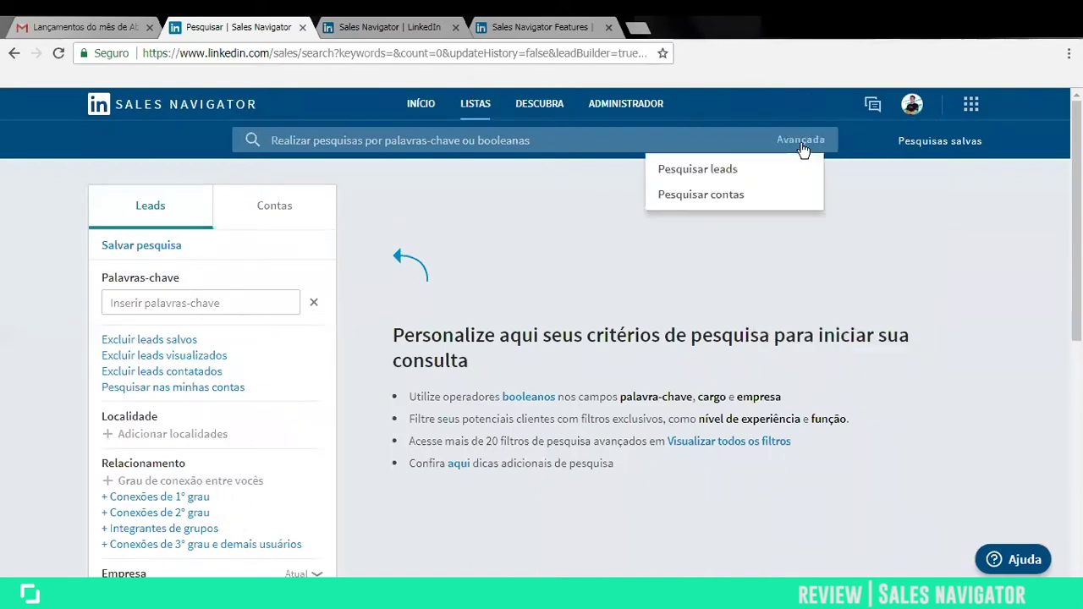
{"action": "left_click", "coordinate": [795, 196]}
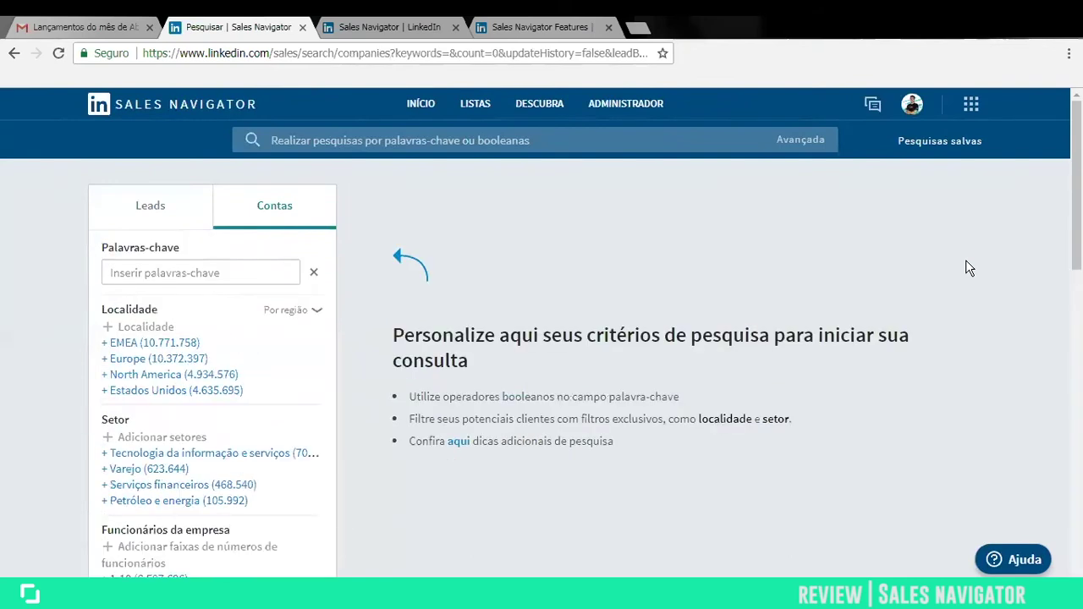
{"action": "scroll", "coordinate": [1060, 231], "scroll_direction": "down", "scroll_amount": 2}
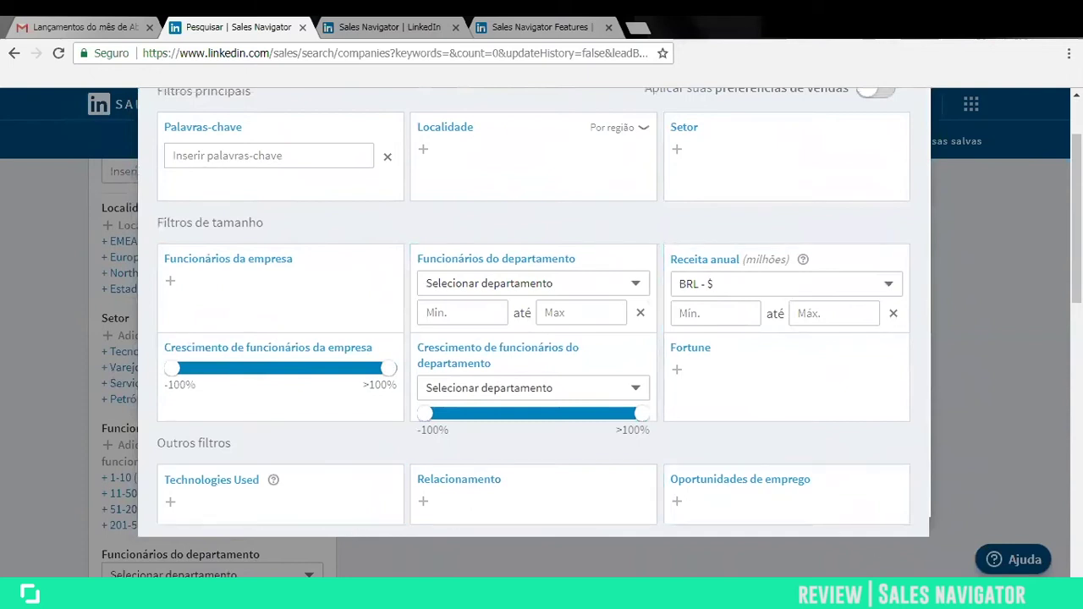
{"action": "scroll", "coordinate": [878, 389], "scroll_direction": "up", "scroll_amount": 1}
{"action": "scroll", "coordinate": [877, 390], "scroll_direction": "up", "scroll_amount": 2}
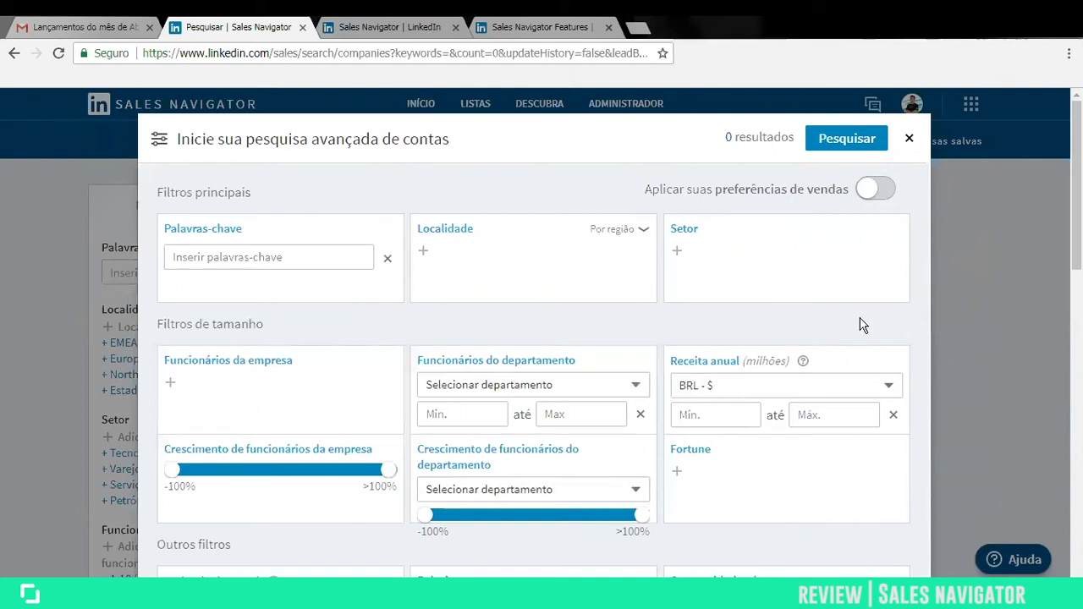
{"action": "left_click", "coordinate": [909, 138]}
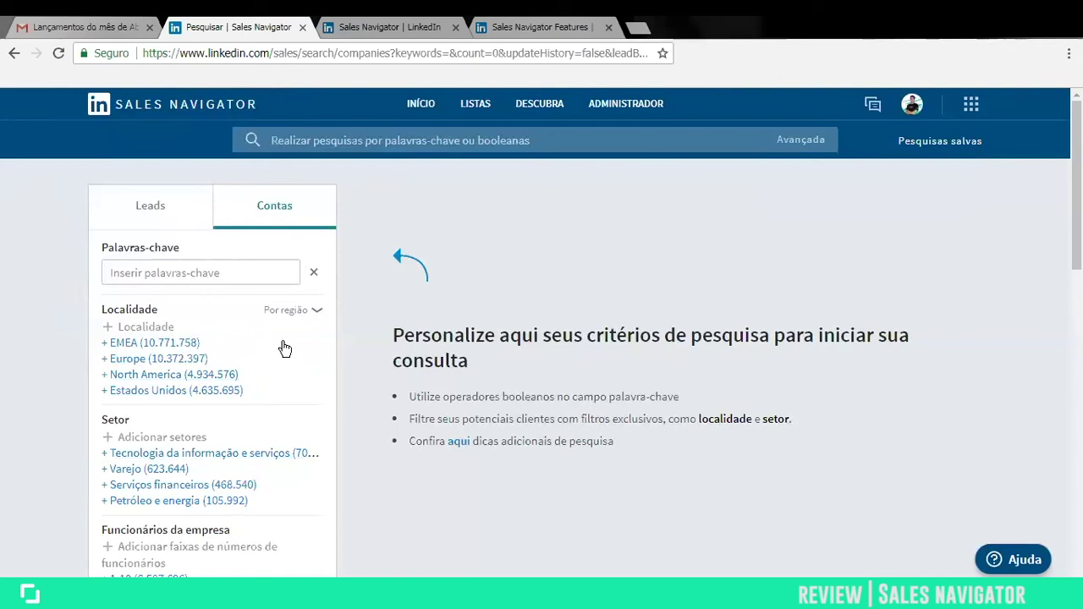
{"action": "scroll", "coordinate": [286, 349], "scroll_direction": "down", "scroll_amount": 3}
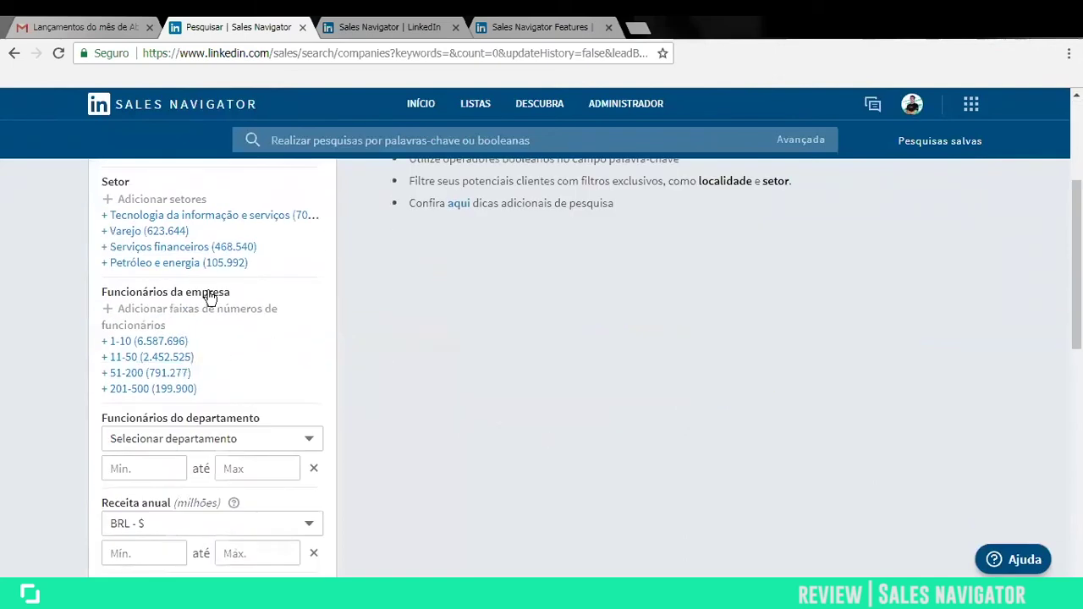
Step: Review the account search filters in Contas, from Localidade and Setor to Fortune, Número de seguidores and Oportunidades de emprego
{"action": "scroll", "coordinate": [211, 297], "scroll_direction": "up", "scroll_amount": 3}
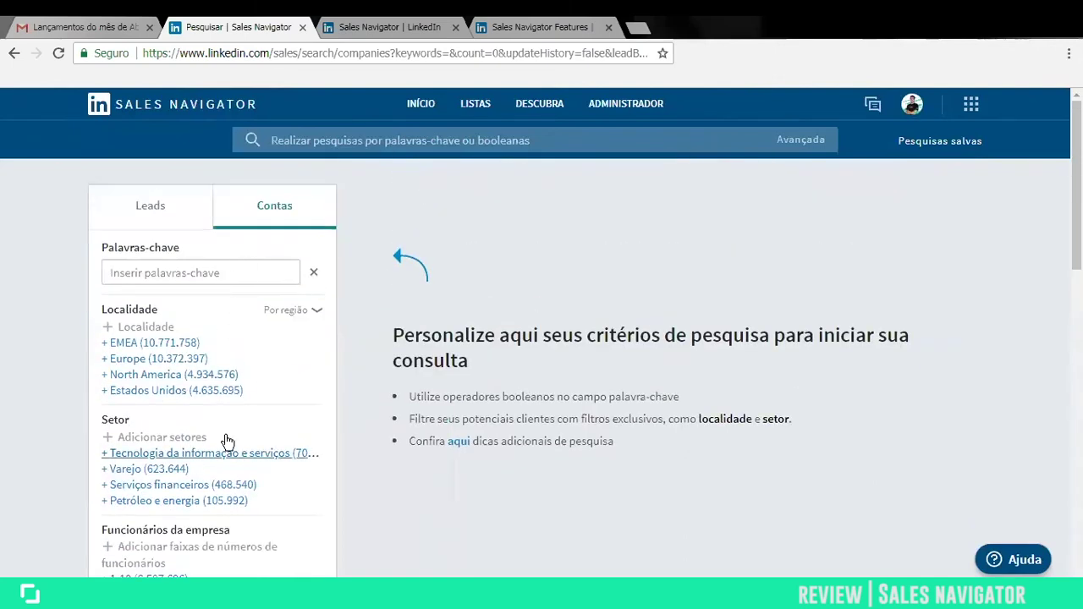
{"action": "scroll", "coordinate": [219, 345], "scroll_direction": "down", "scroll_amount": 4}
{"action": "scroll", "coordinate": [224, 347], "scroll_direction": "down", "scroll_amount": 8}
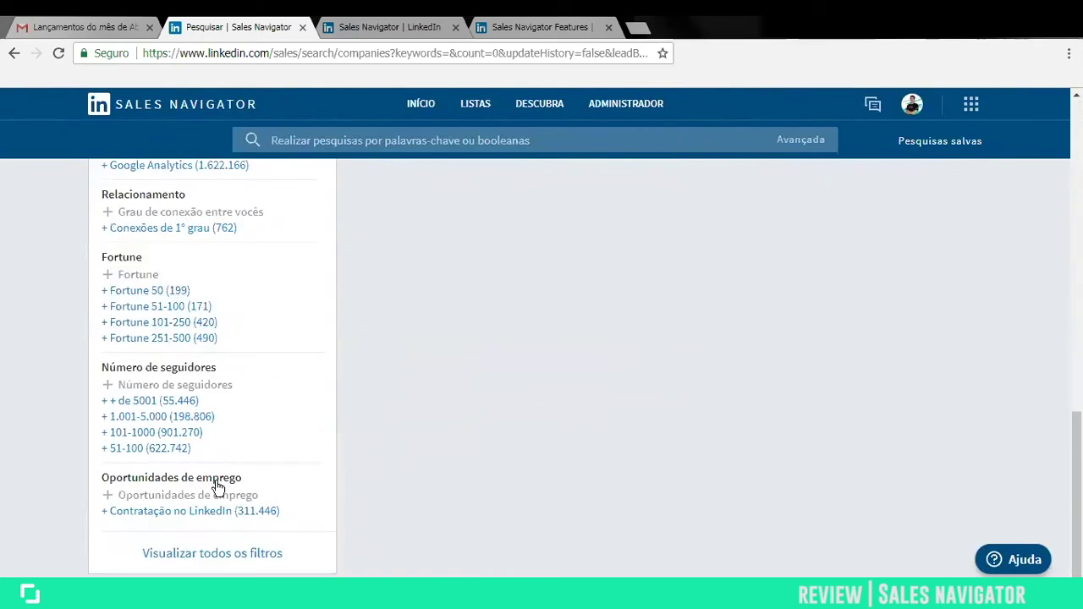
{"action": "scroll", "coordinate": [275, 329], "scroll_direction": "up", "scroll_amount": 12}
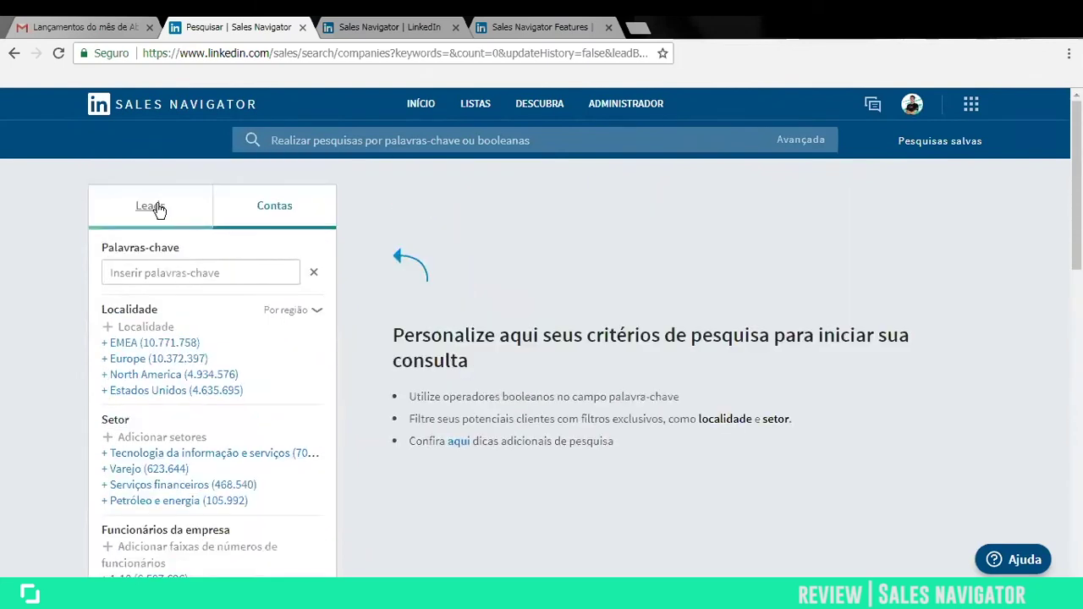
Step: Switch to the Leads filters and review them from Palavras-chave and Localidade through to Marcador
{"action": "left_click", "coordinate": [159, 209]}
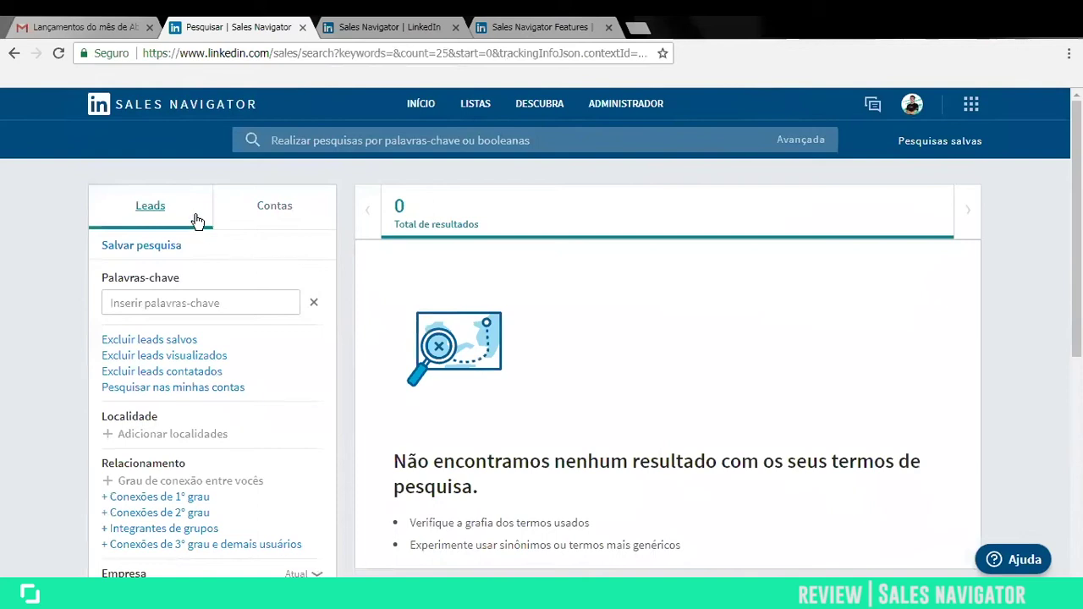
{"action": "scroll", "coordinate": [223, 341], "scroll_direction": "down", "scroll_amount": 3}
{"action": "scroll", "coordinate": [223, 341], "scroll_direction": "down", "scroll_amount": 3}
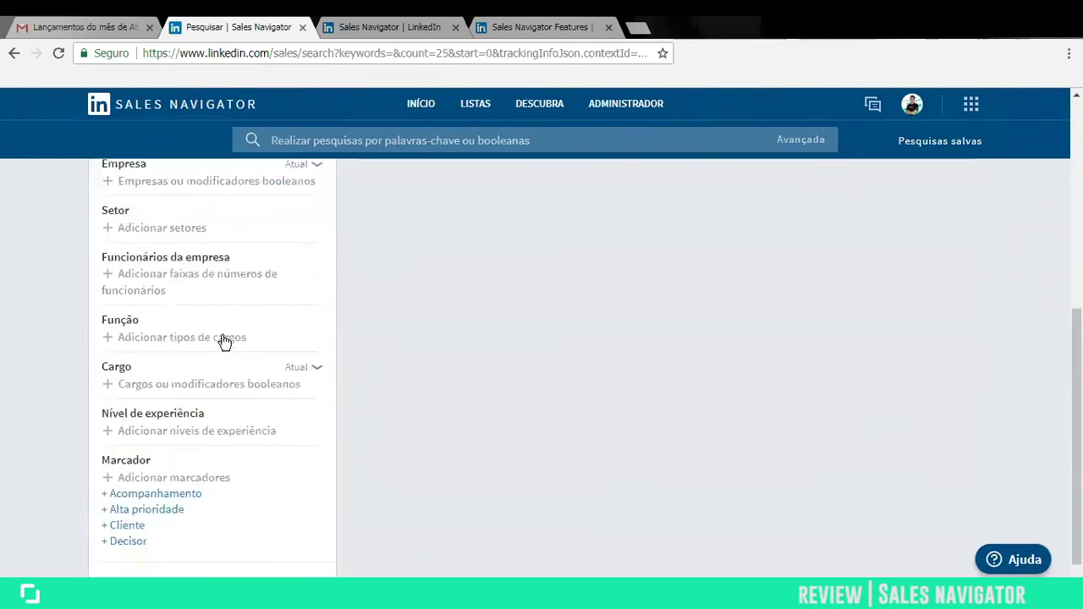
{"action": "scroll", "coordinate": [224, 341], "scroll_direction": "up", "scroll_amount": 6}
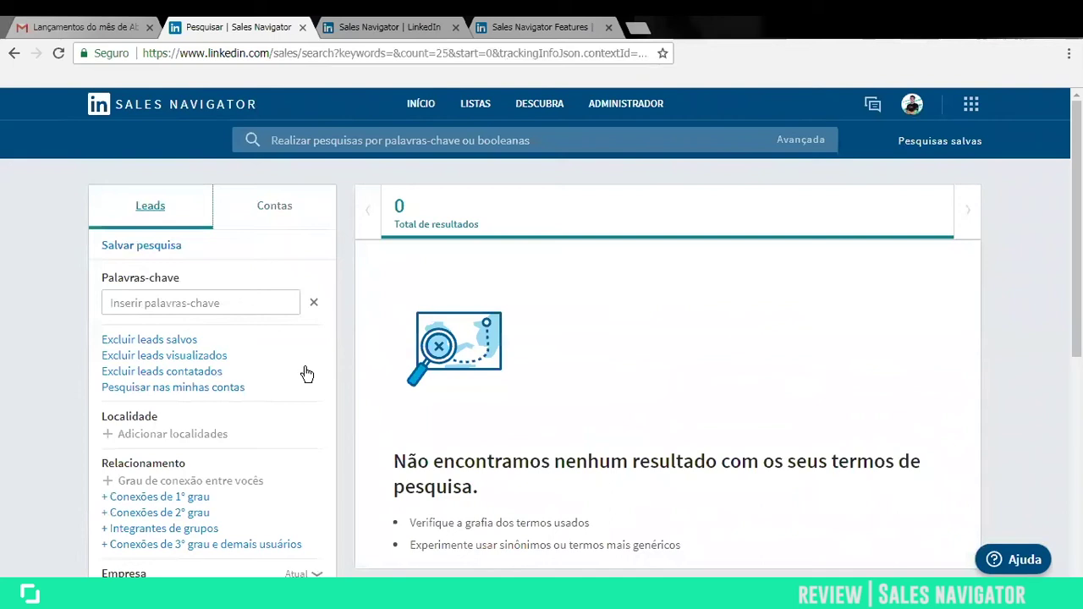
Step: Open the advanced lead search (Pesquisar leads) and add Brasil to the Localidade filter
{"action": "mouse_move", "coordinate": [508, 114]}
{"action": "left_click", "coordinate": [802, 148]}
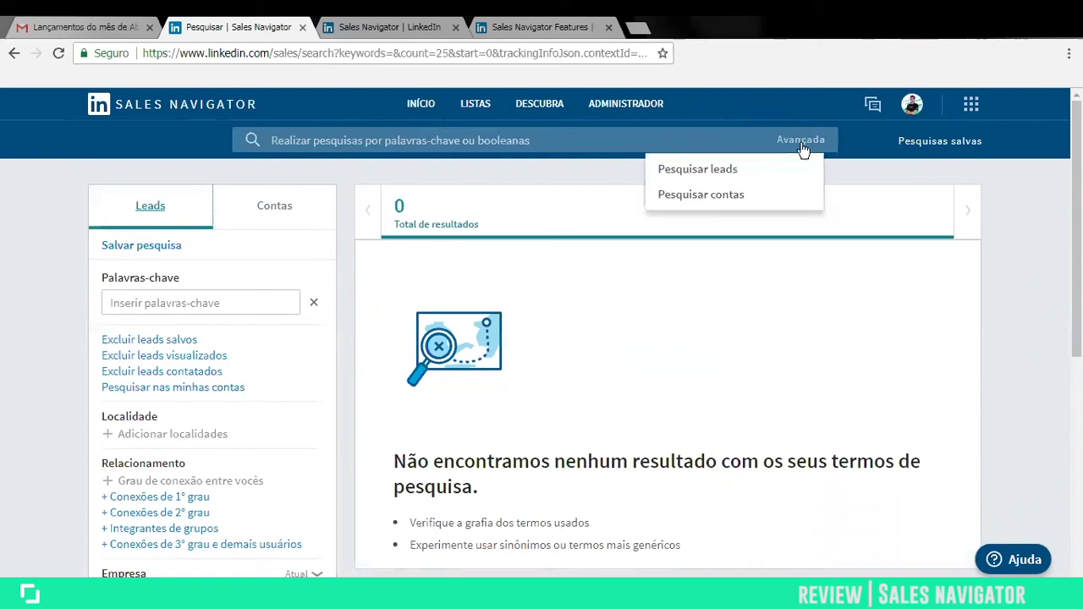
{"action": "left_click", "coordinate": [801, 153]}
{"action": "left_click", "coordinate": [787, 176]}
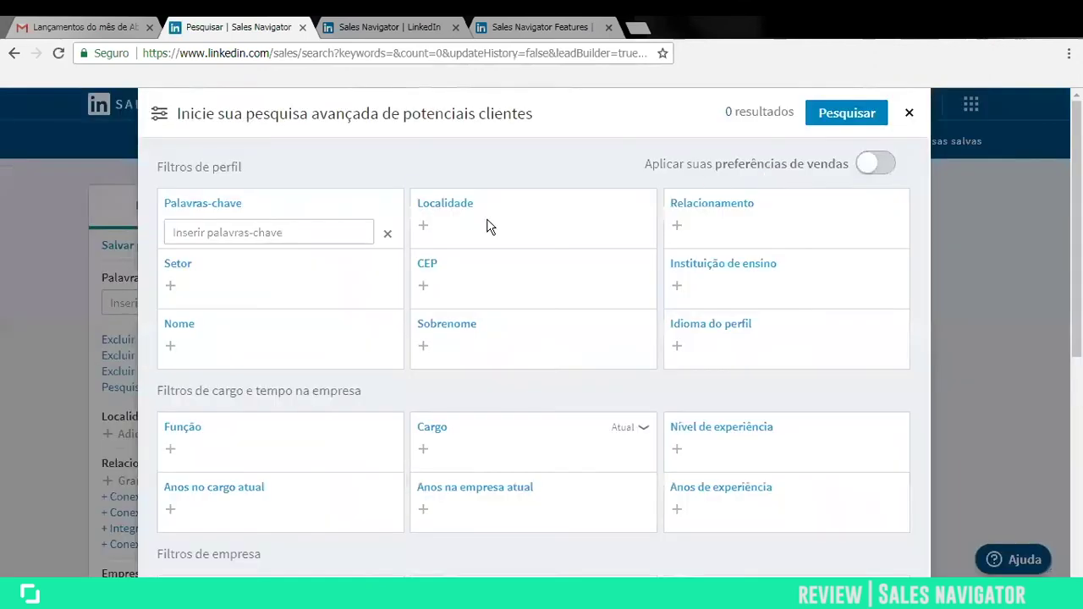
{"action": "left_click", "coordinate": [486, 227]}
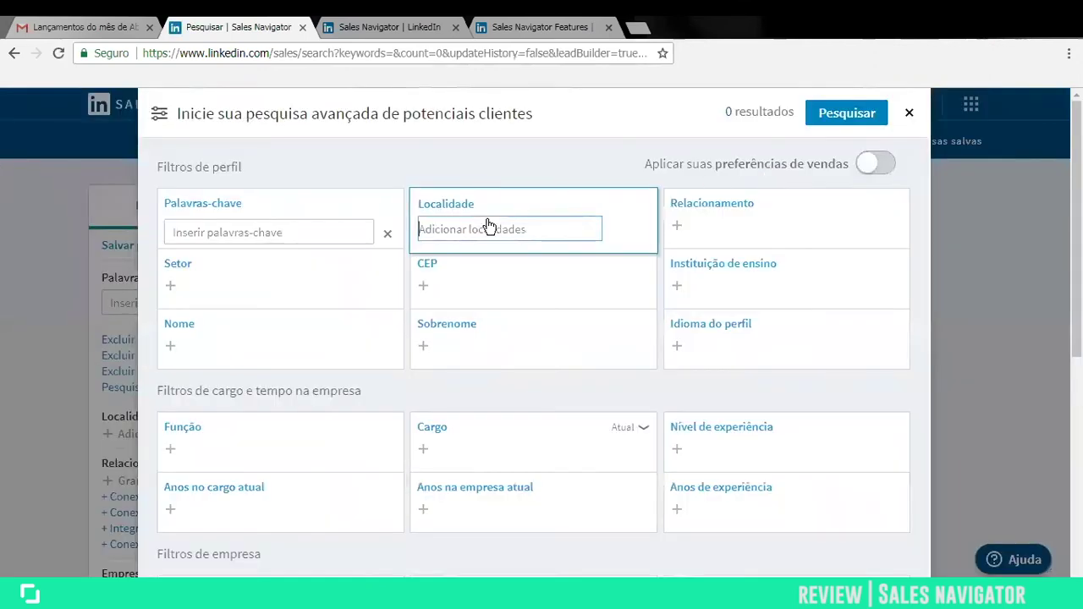
{"action": "type", "text": "brasil"}
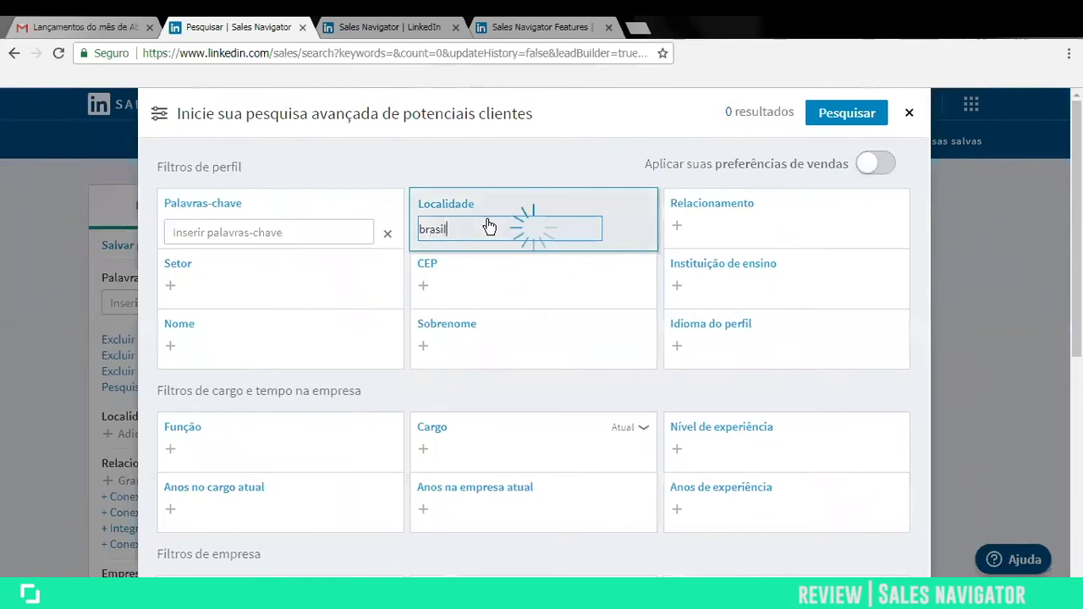
{"action": "left_click", "coordinate": [432, 261]}
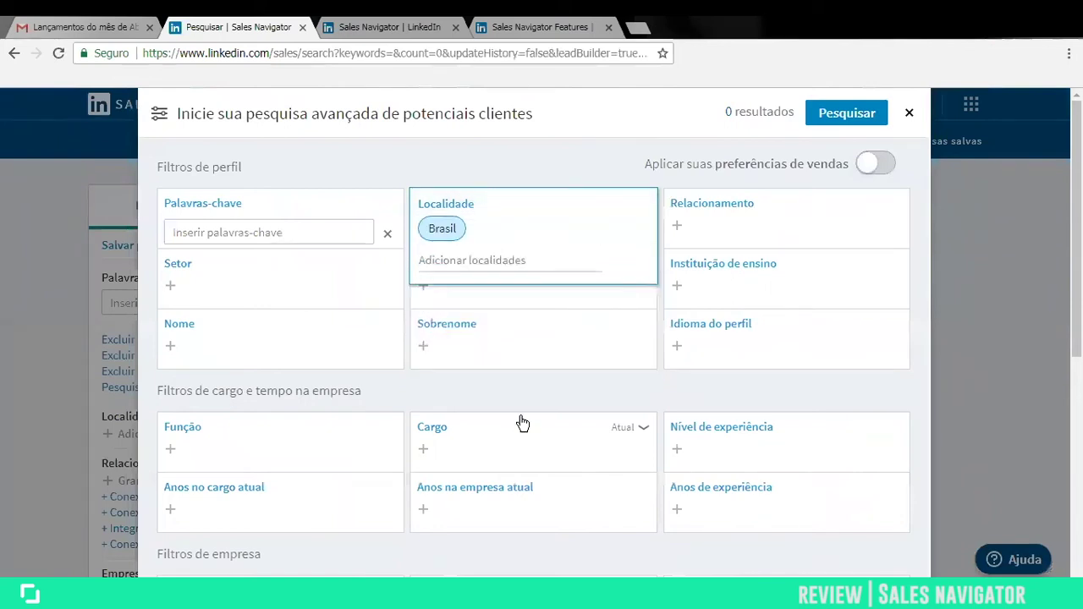
Step: Add CEO to the Cargo filter, check the number of matching leads and close the form without running the search
{"action": "left_click", "coordinate": [484, 441]}
{"action": "type", "text": "ceo"}
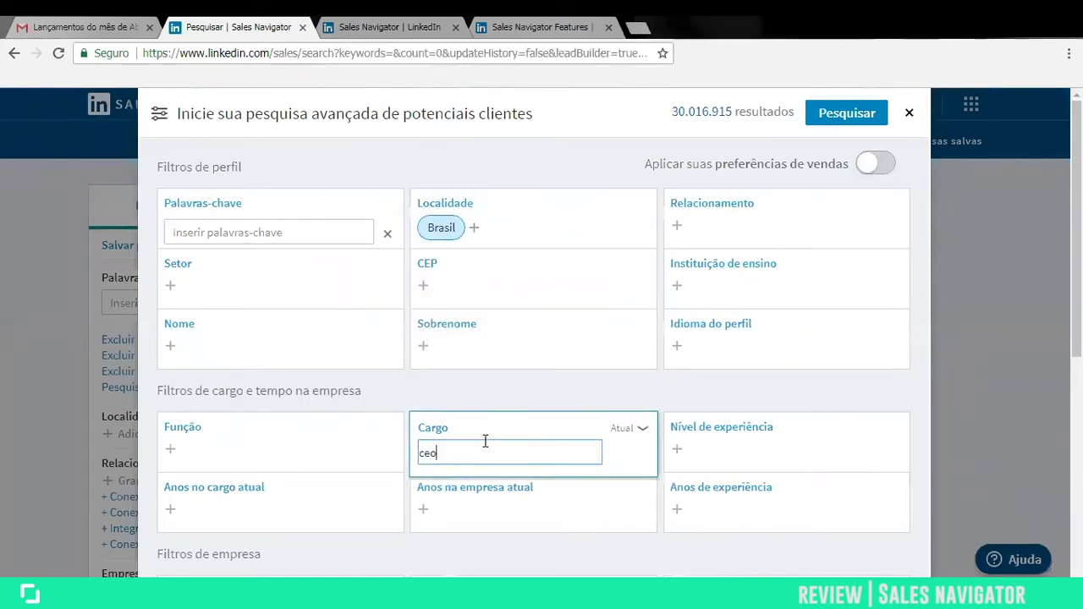
{"action": "left_click", "coordinate": [425, 486]}
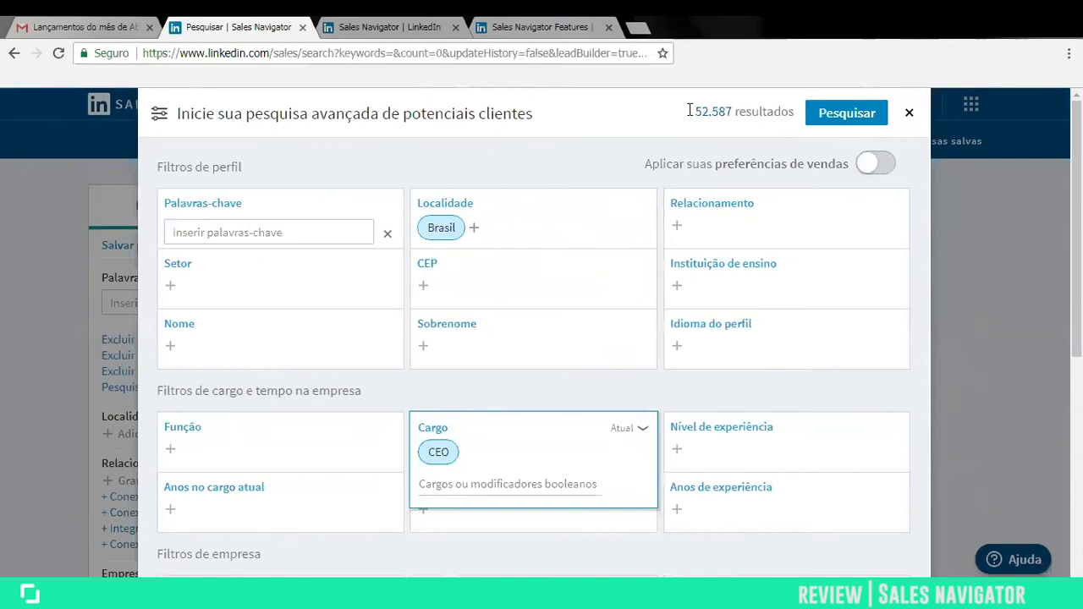
{"action": "left_click_drag", "start_coordinate": [689, 110], "coordinate": [735, 111]}
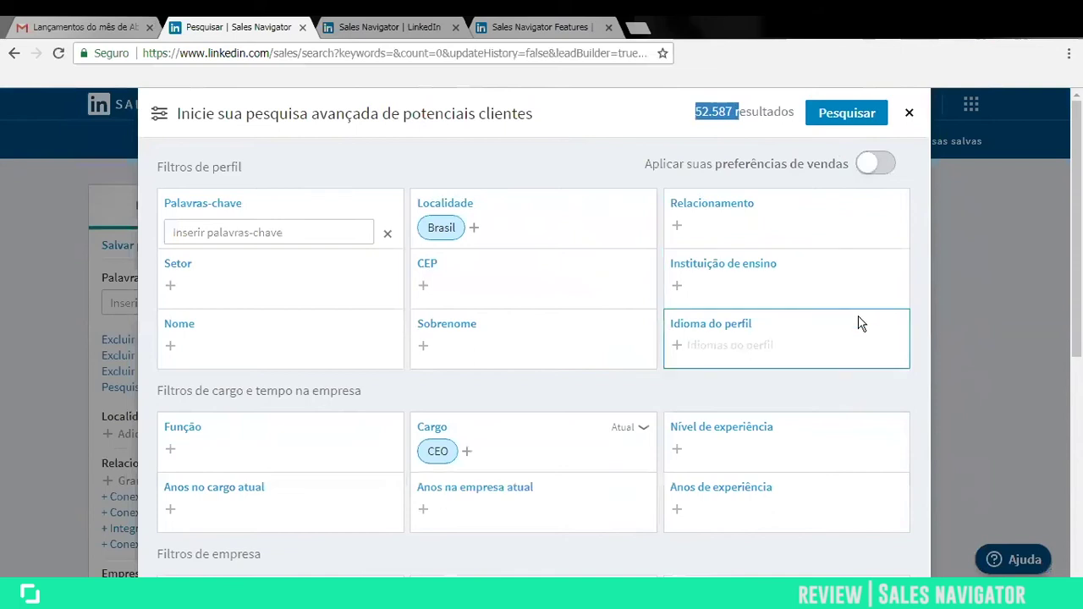
{"action": "left_click", "coordinate": [910, 114]}
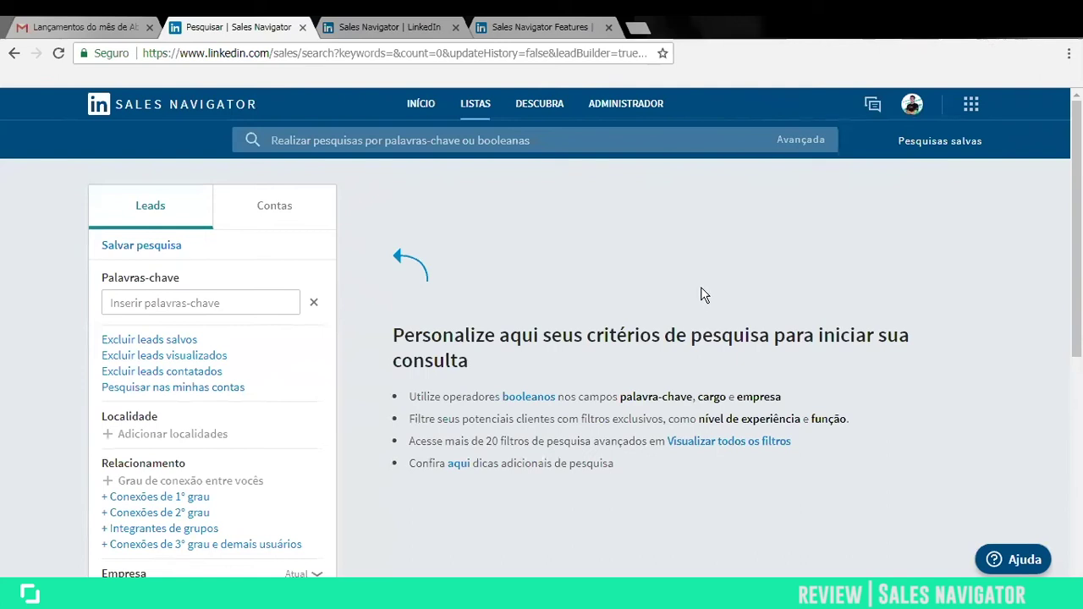
Step: Switch to the Sales Navigator product page and read its sections on lead recommendations and account and contact import
{"action": "left_click", "coordinate": [366, 32]}
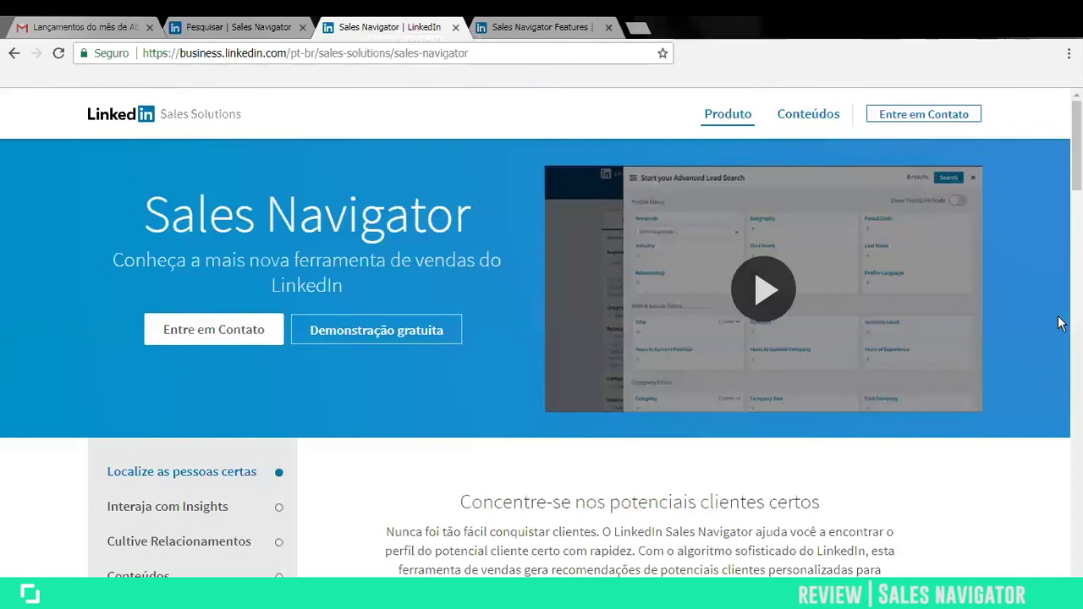
{"action": "scroll", "coordinate": [1057, 324], "scroll_direction": "down", "scroll_amount": 2}
{"action": "scroll", "coordinate": [1058, 324], "scroll_direction": "down", "scroll_amount": 2}
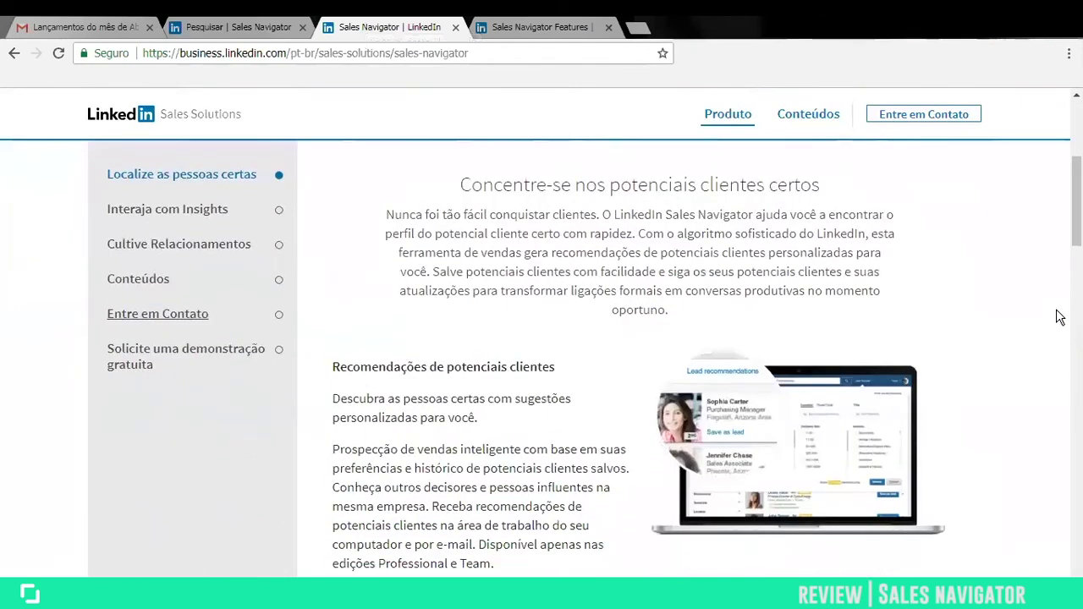
{"action": "scroll", "coordinate": [1060, 316], "scroll_direction": "down", "scroll_amount": 1}
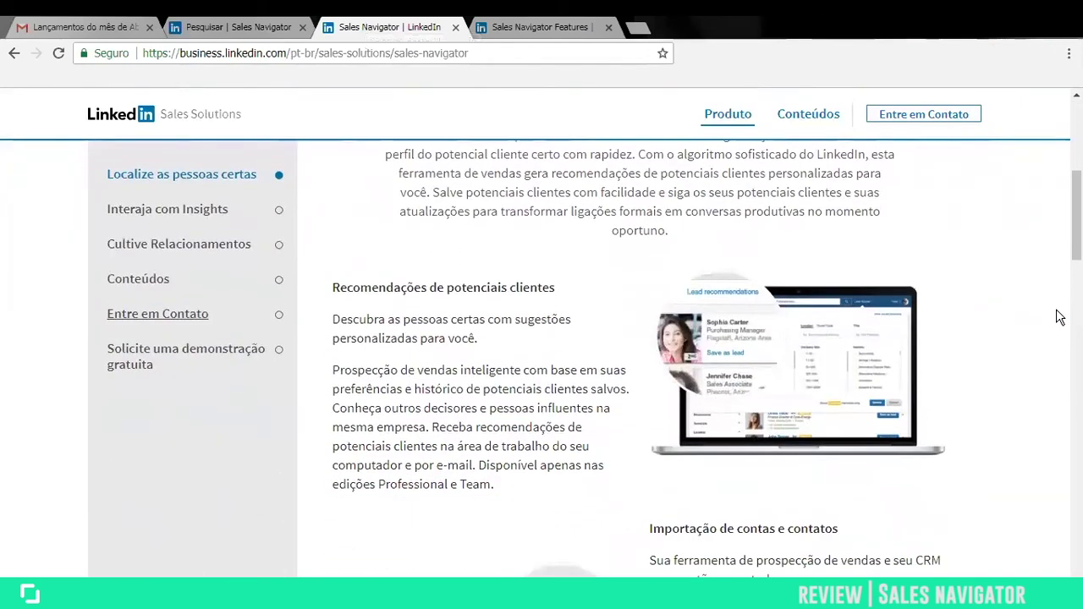
{"action": "scroll", "coordinate": [1059, 317], "scroll_direction": "down", "scroll_amount": 2}
{"action": "scroll", "coordinate": [1060, 317], "scroll_direction": "down", "scroll_amount": 1}
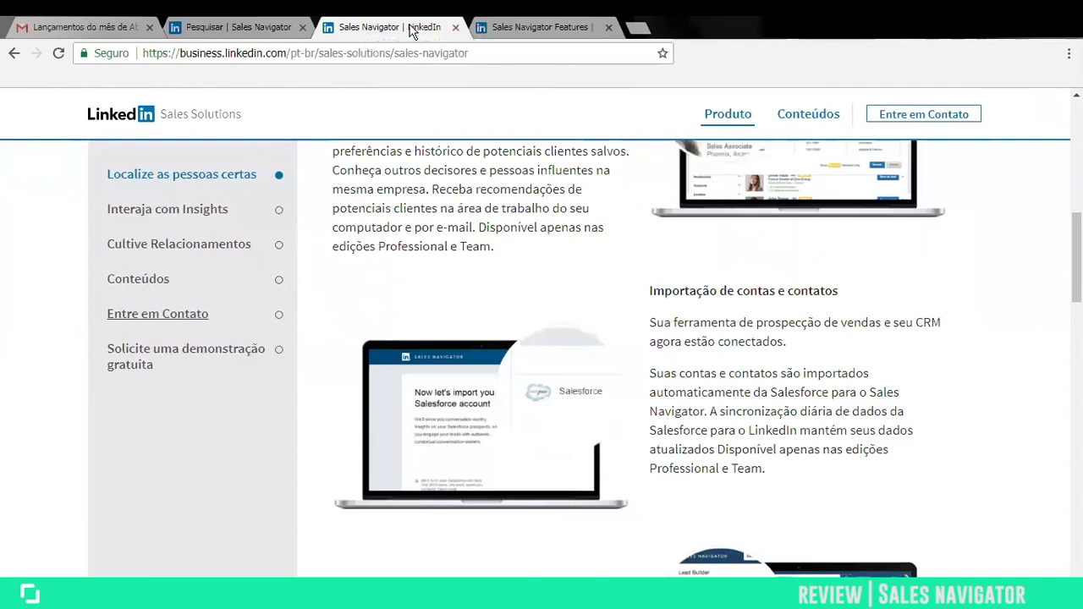
Step: Switch to the Compare Plans page and compare the features of the Professional, Team and Enterprise plans
{"action": "left_click", "coordinate": [521, 29]}
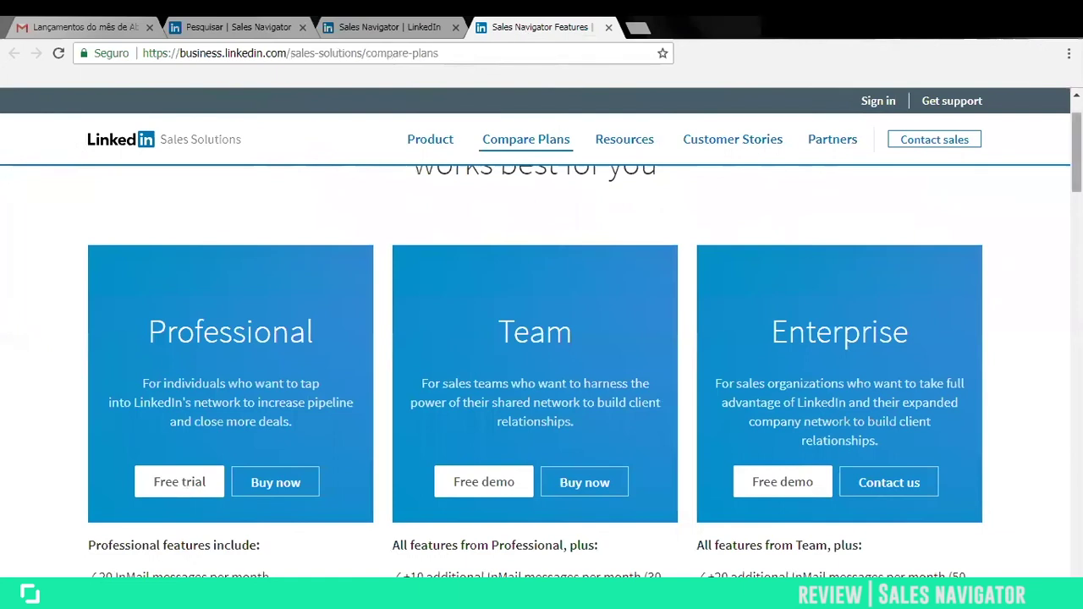
{"action": "scroll", "coordinate": [1049, 225], "scroll_direction": "down", "scroll_amount": 3}
{"action": "scroll", "coordinate": [650, 382], "scroll_direction": "up", "scroll_amount": 2}
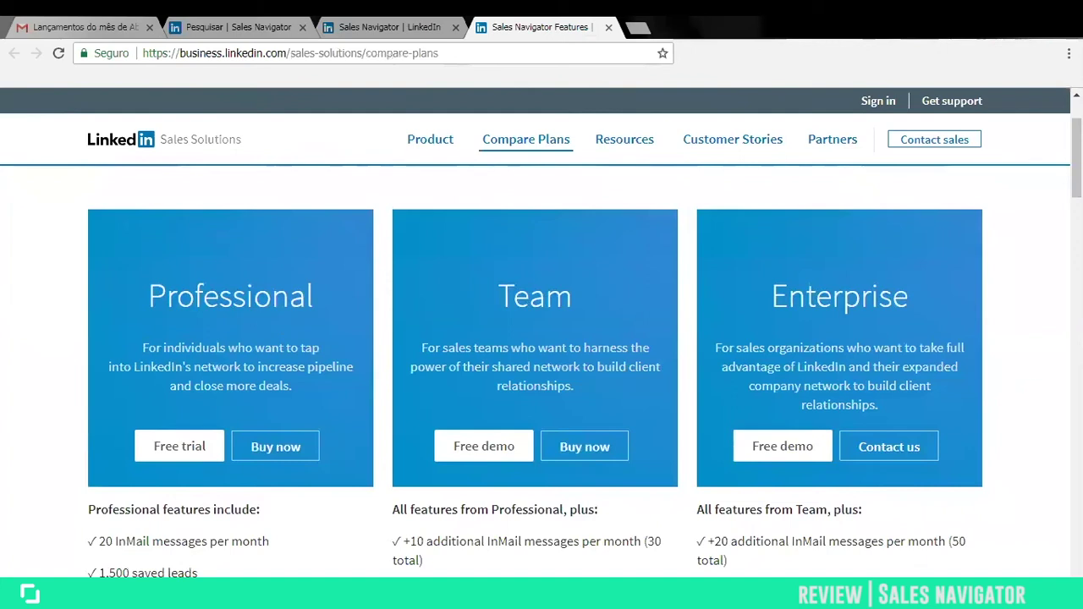
{"action": "scroll", "coordinate": [1076, 161], "scroll_direction": "down", "scroll_amount": 4}
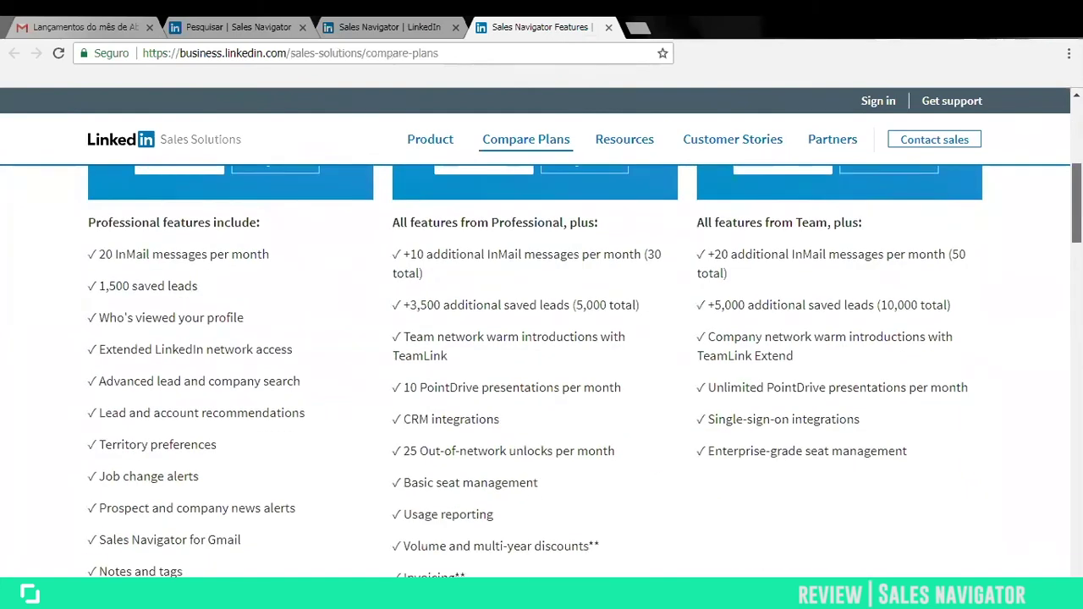
{"action": "scroll", "coordinate": [584, 370], "scroll_direction": "up", "scroll_amount": 3}
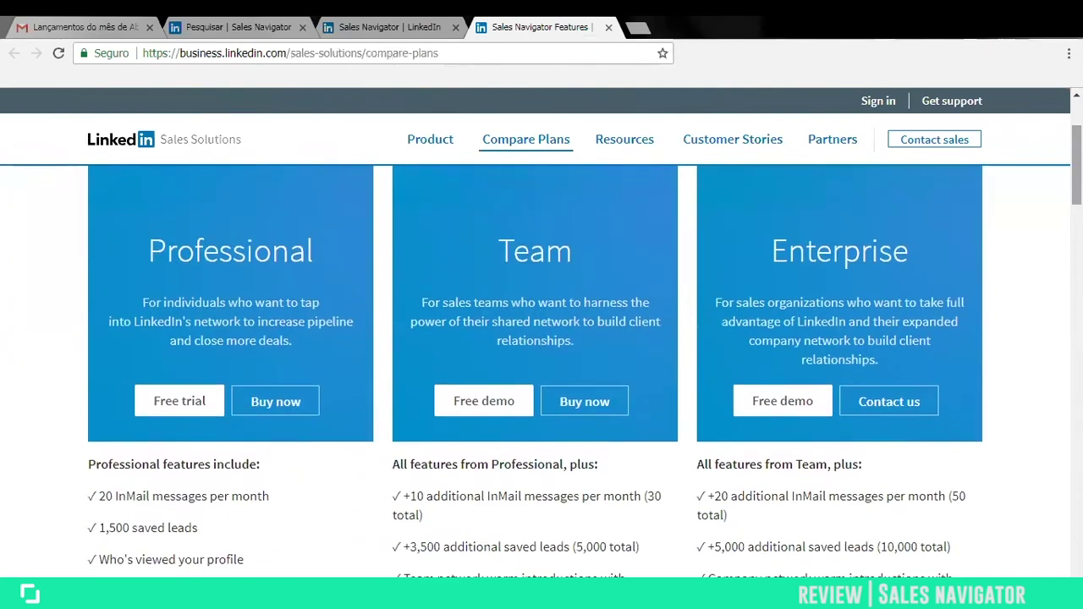